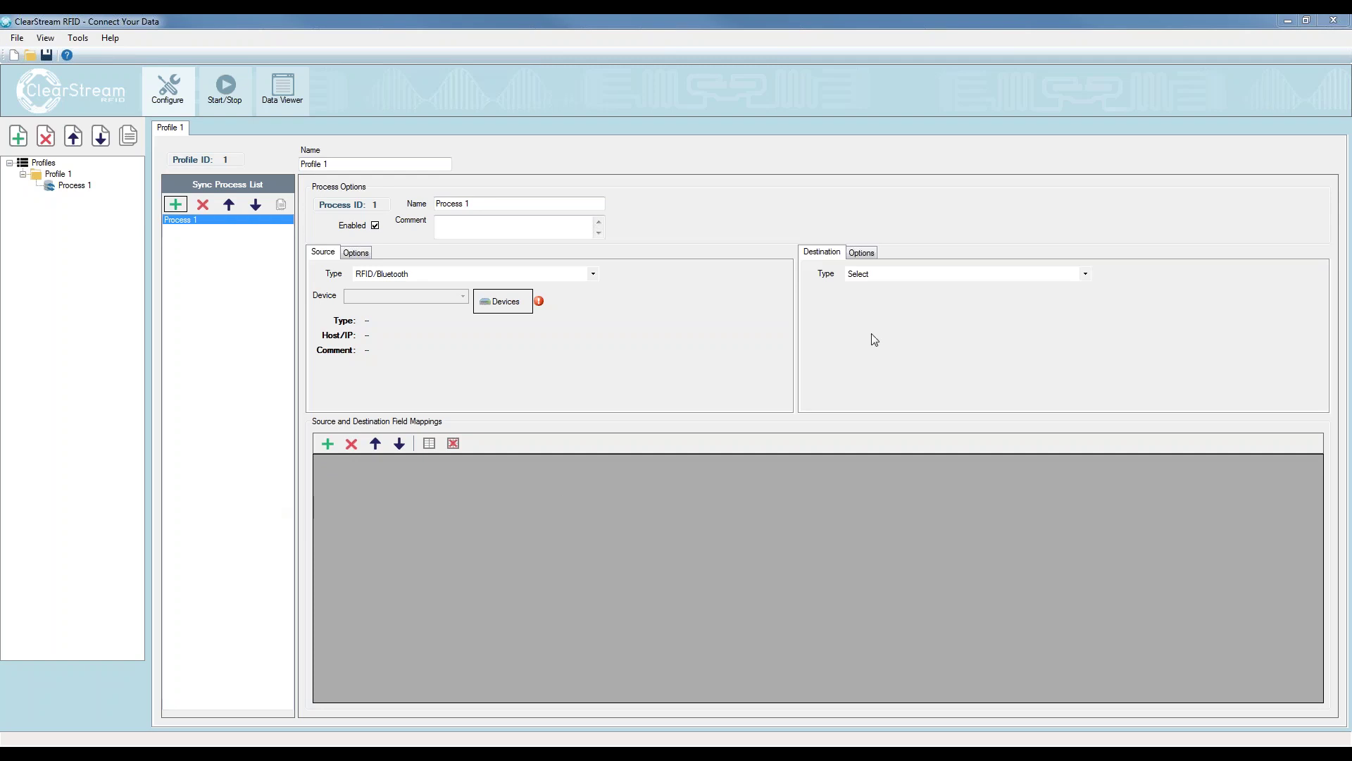
Activate ClearStream RFID, then switch to the browser showing the BlueCats gateway login page
{"action": "left_click", "coordinate": [635, 406]}
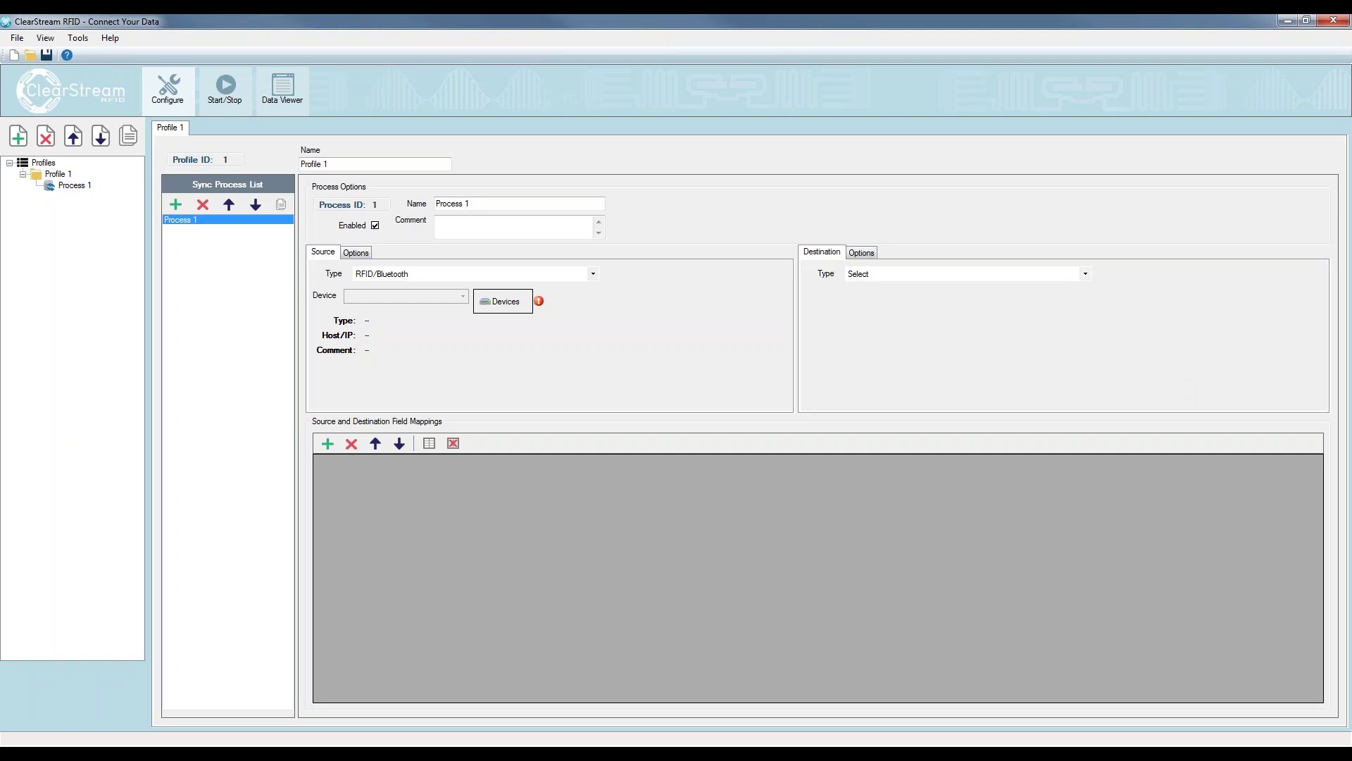
{"action": "key", "text": "alt+Tab"}
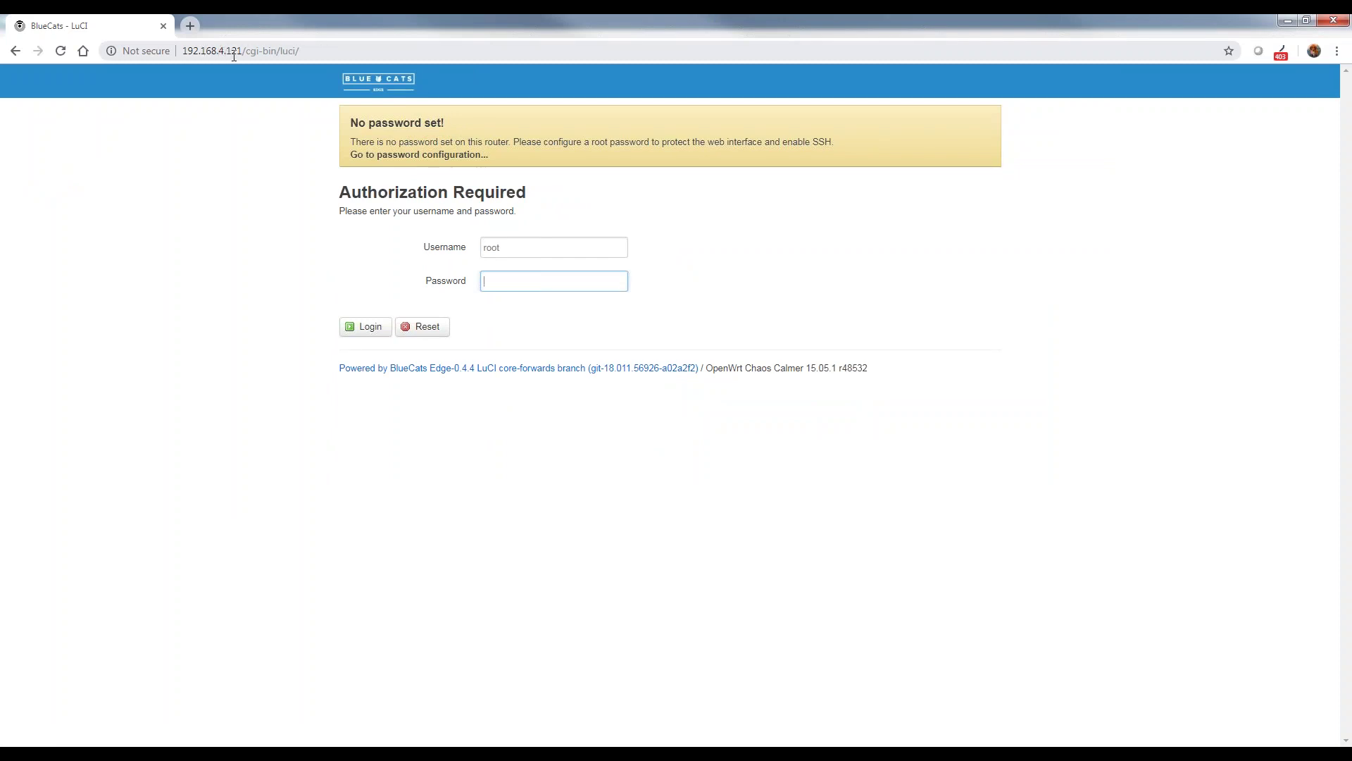
Log in to the BlueCats gateway as root to reach the GL-AR150 Status overview
{"action": "left_click", "coordinate": [340, 48]}
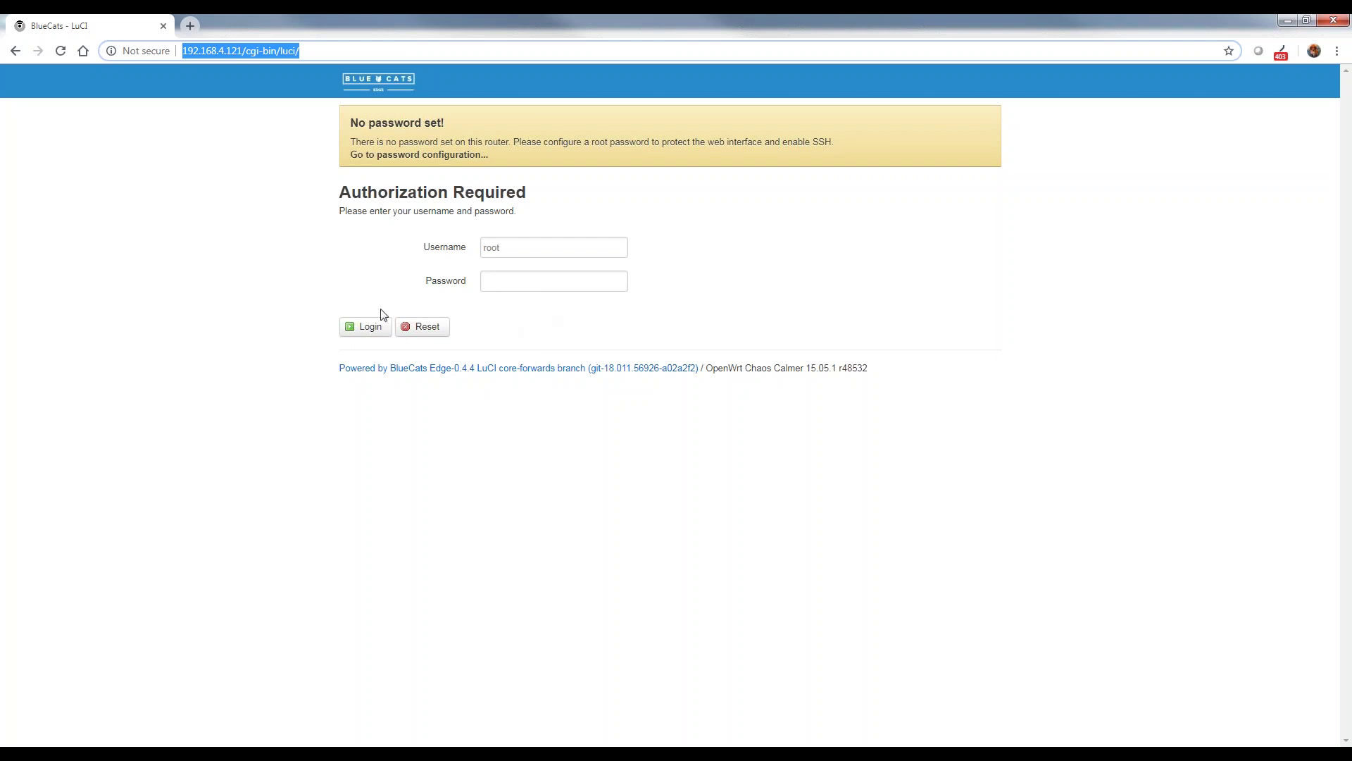
{"action": "left_click", "coordinate": [370, 328]}
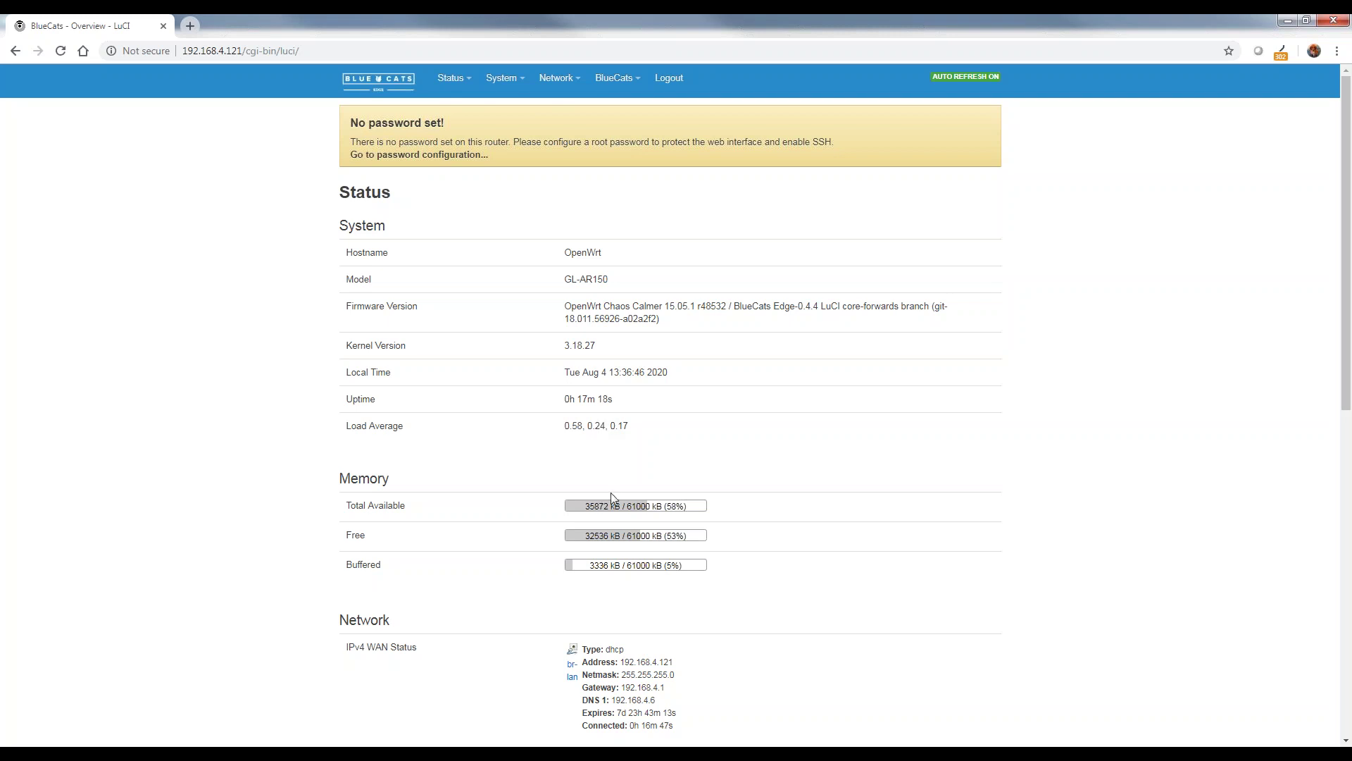
{"action": "mouse_move", "coordinate": [621, 89]}
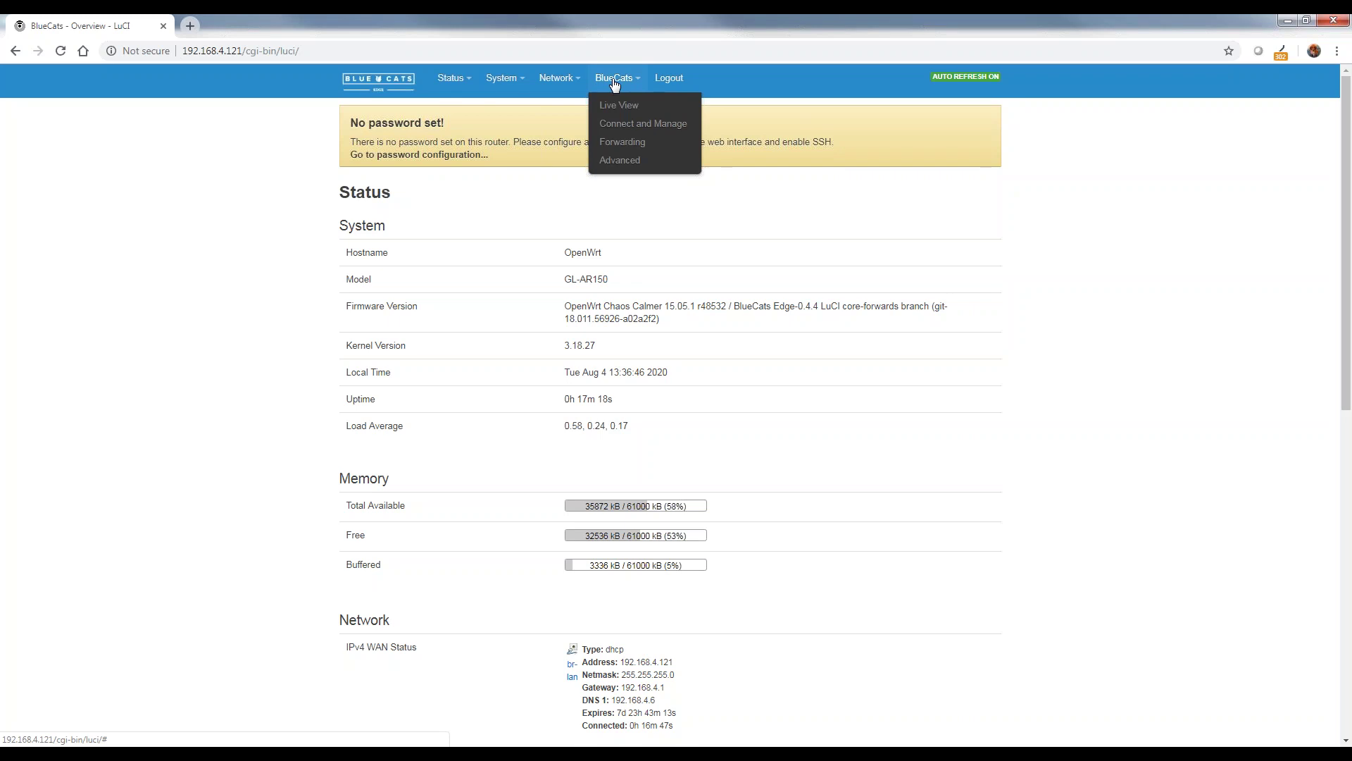
Add a new forwarding endpoint named ClearStream and mark it Enabled
{"action": "left_click", "coordinate": [626, 143]}
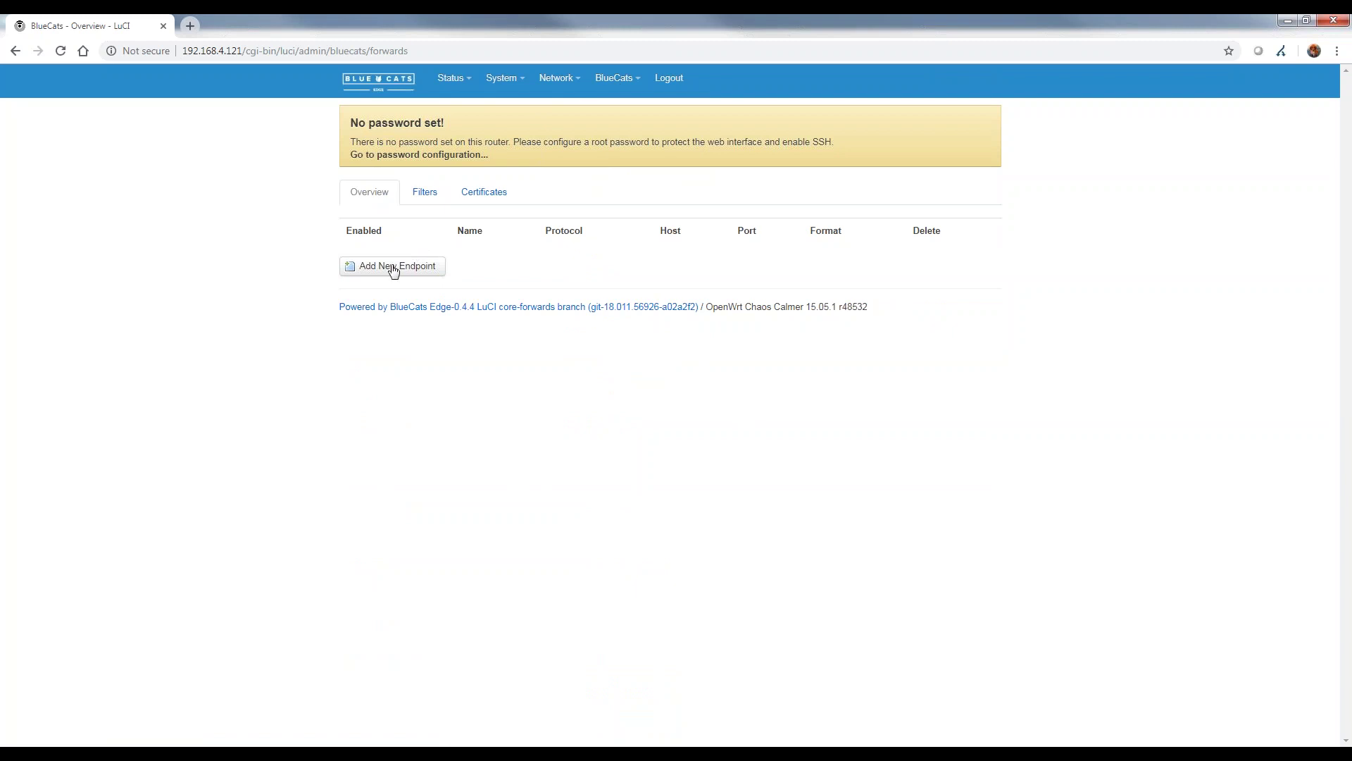
{"action": "left_click", "coordinate": [392, 267]}
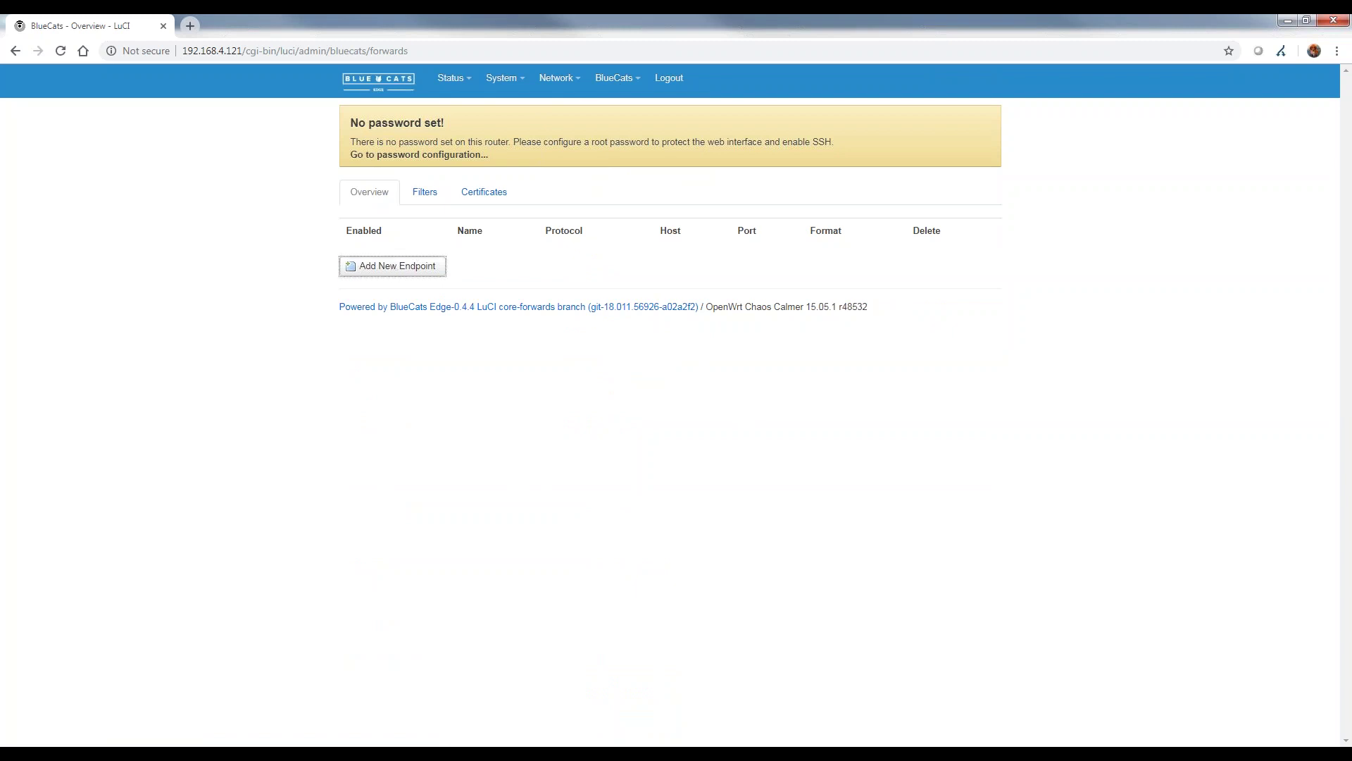
{"action": "left_click", "coordinate": [514, 307]}
{"action": "type", "text": "ClearStream"}
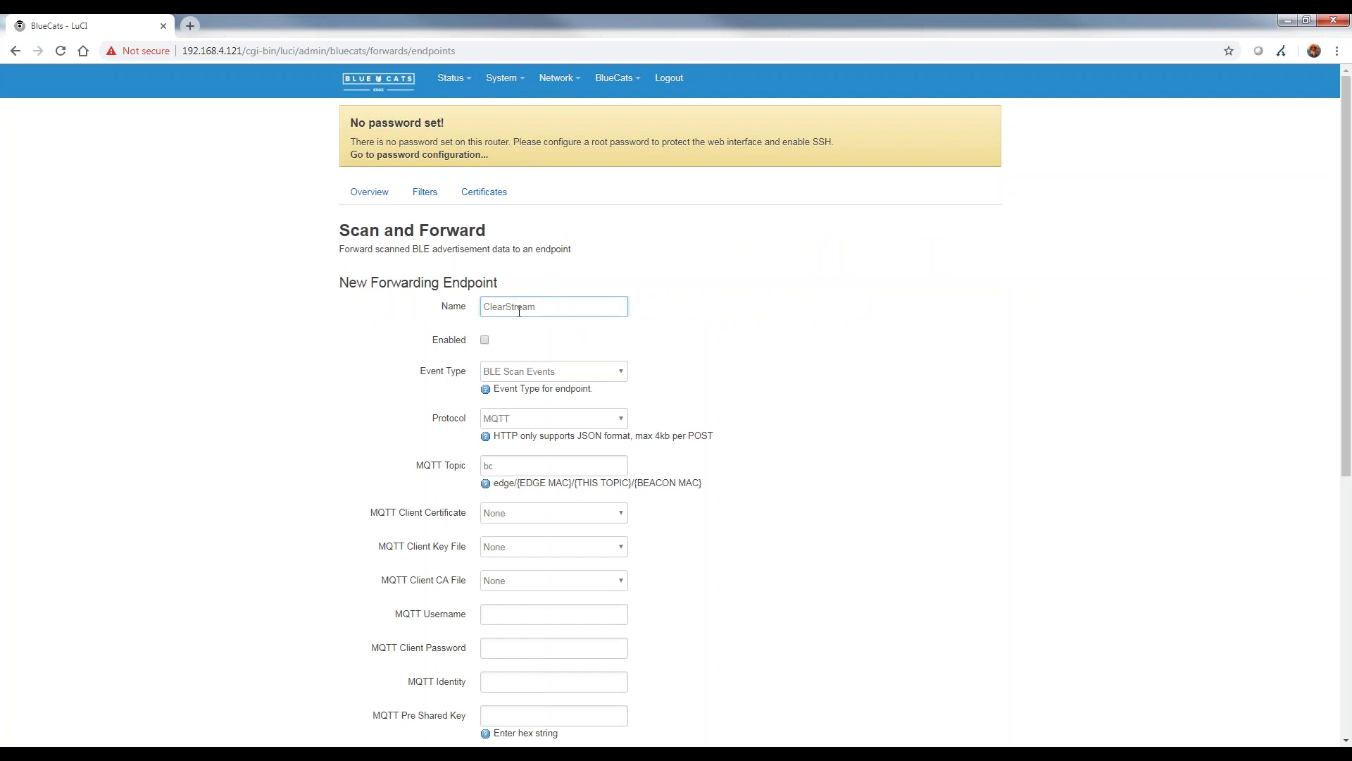
{"action": "left_click", "coordinate": [485, 340]}
Keep BLE Scan Events as the event type and set the protocol to UDP
{"action": "scroll", "coordinate": [809, 333], "scroll_direction": "down", "scroll_amount": 2}
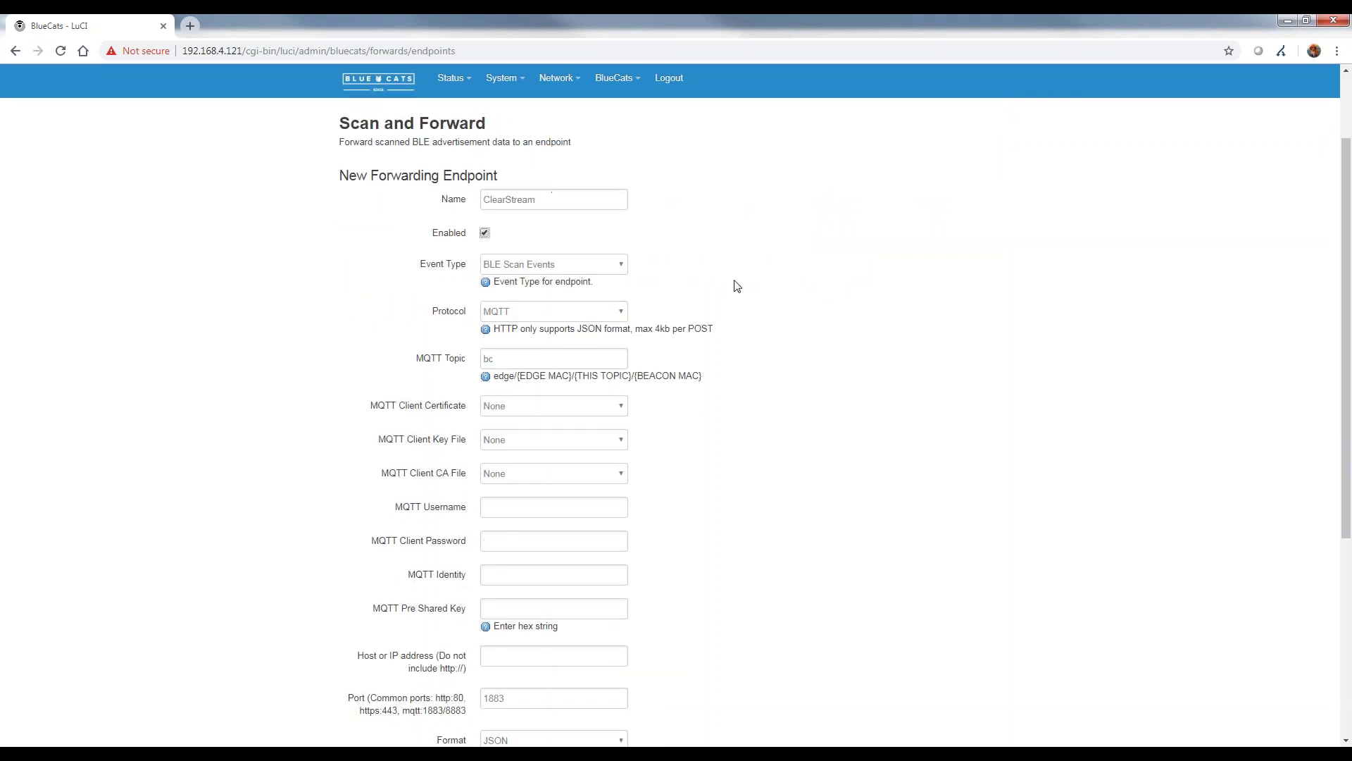
{"action": "left_click", "coordinate": [573, 231]}
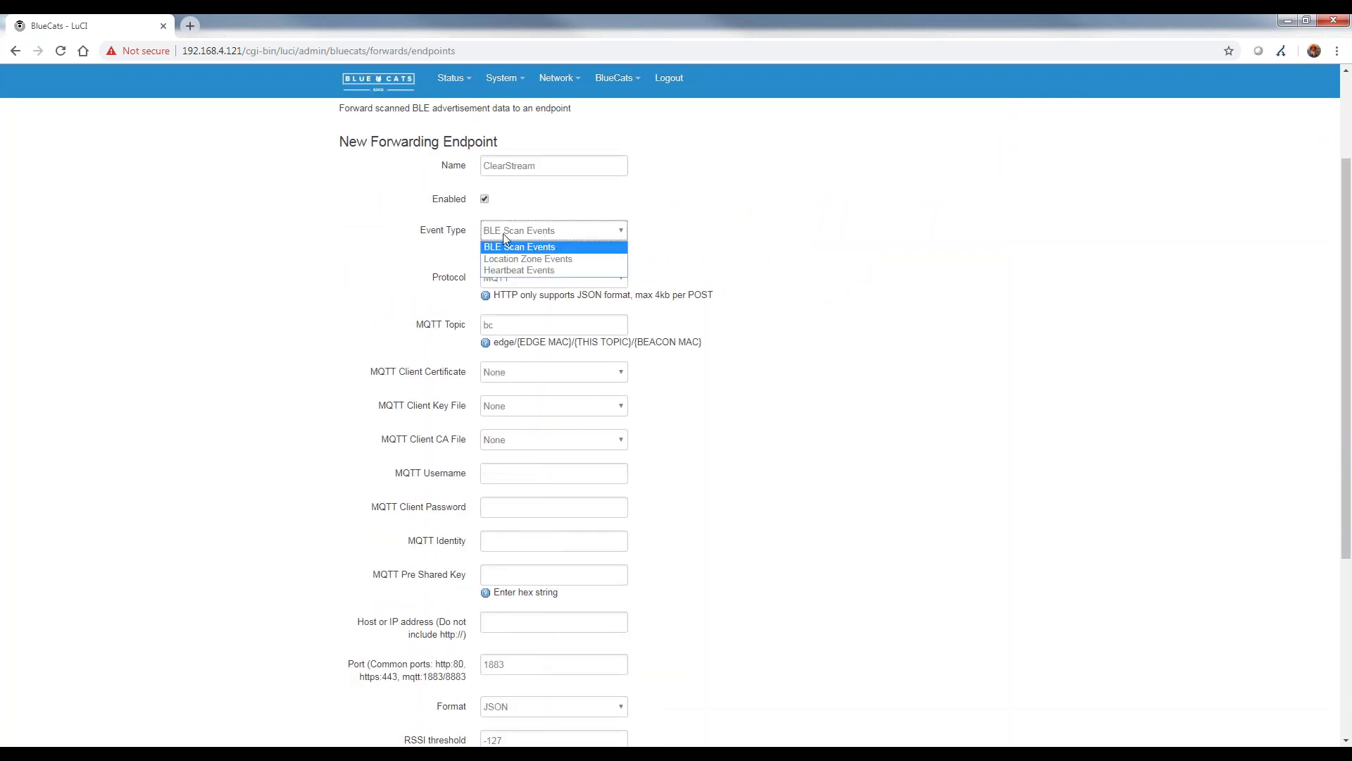
{"action": "left_click", "coordinate": [759, 242]}
{"action": "scroll", "coordinate": [581, 240], "scroll_direction": "down", "scroll_amount": 2}
{"action": "scroll", "coordinate": [582, 240], "scroll_direction": "up", "scroll_amount": 1}
{"action": "scroll", "coordinate": [602, 208], "scroll_direction": "up", "scroll_amount": 1}
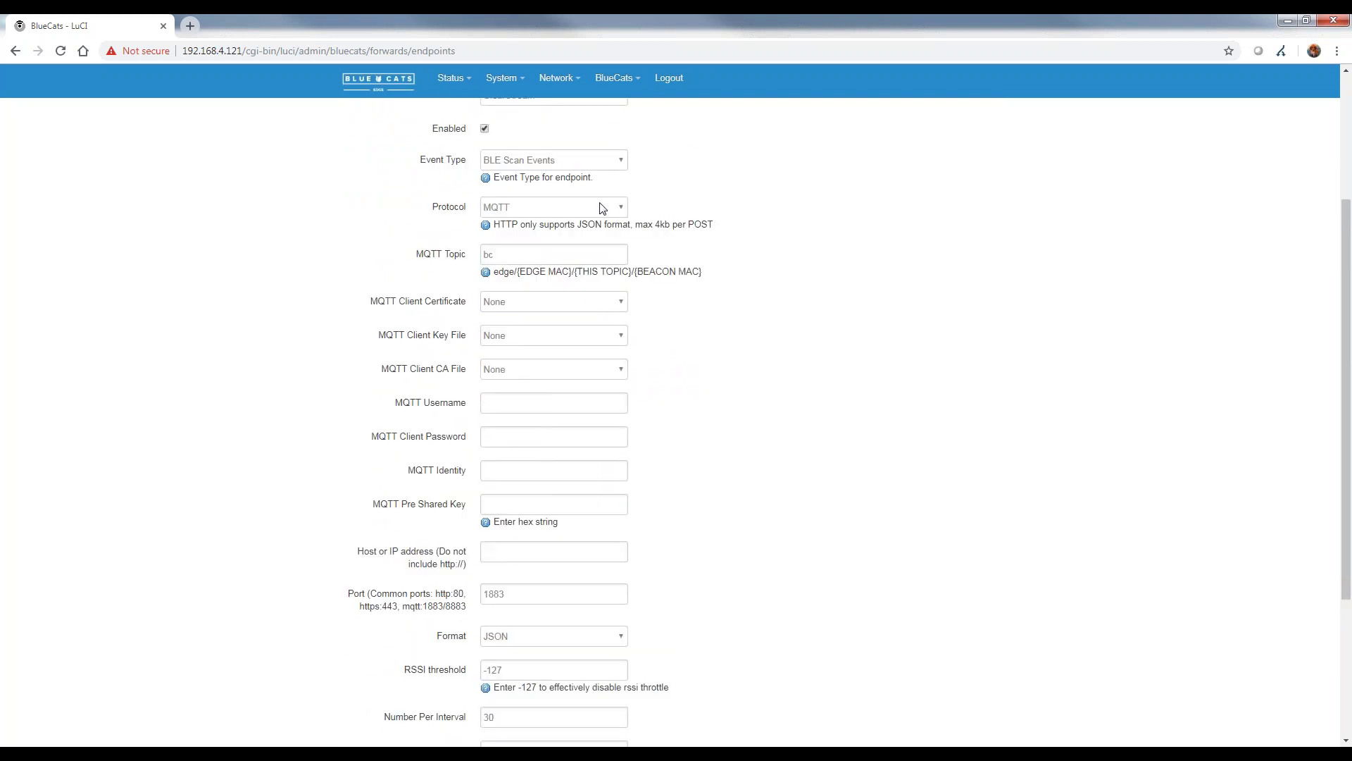
{"action": "left_click", "coordinate": [576, 206]}
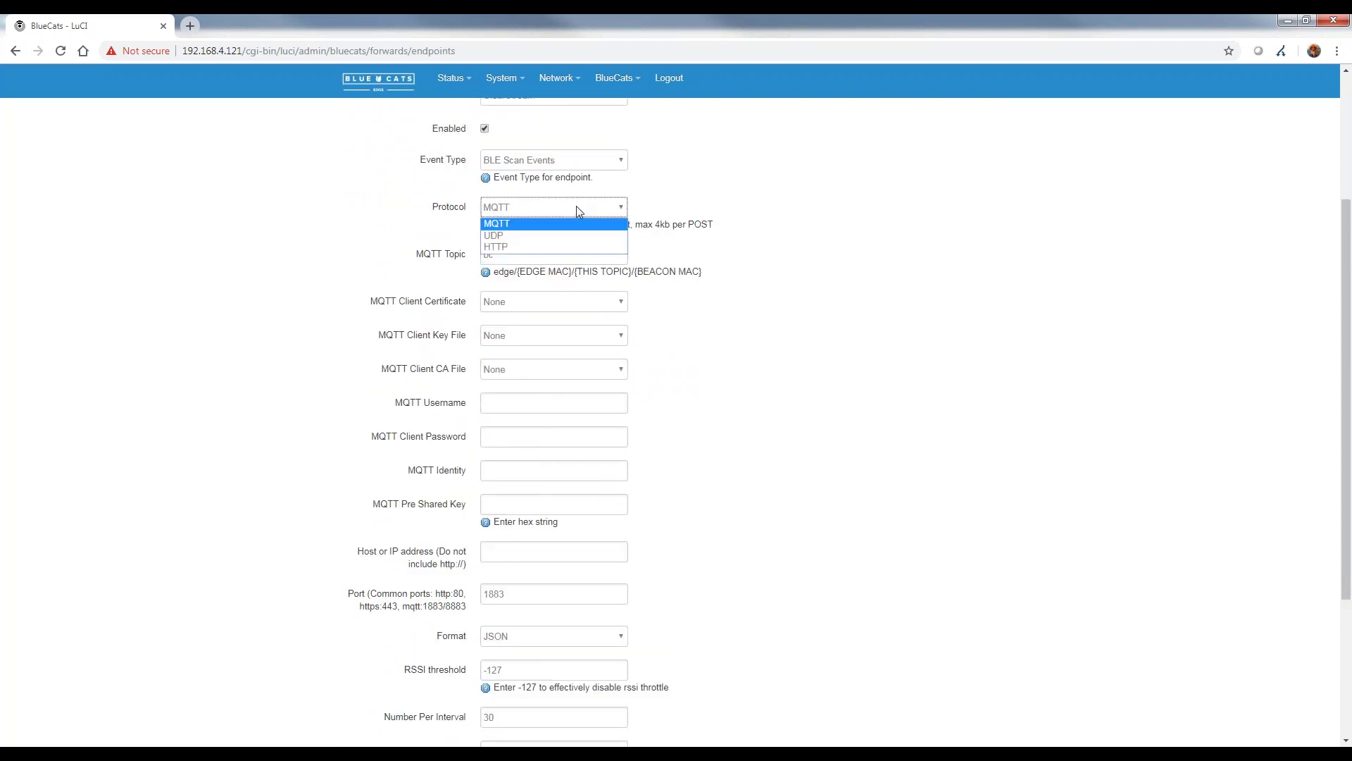
{"action": "left_click", "coordinate": [492, 236]}
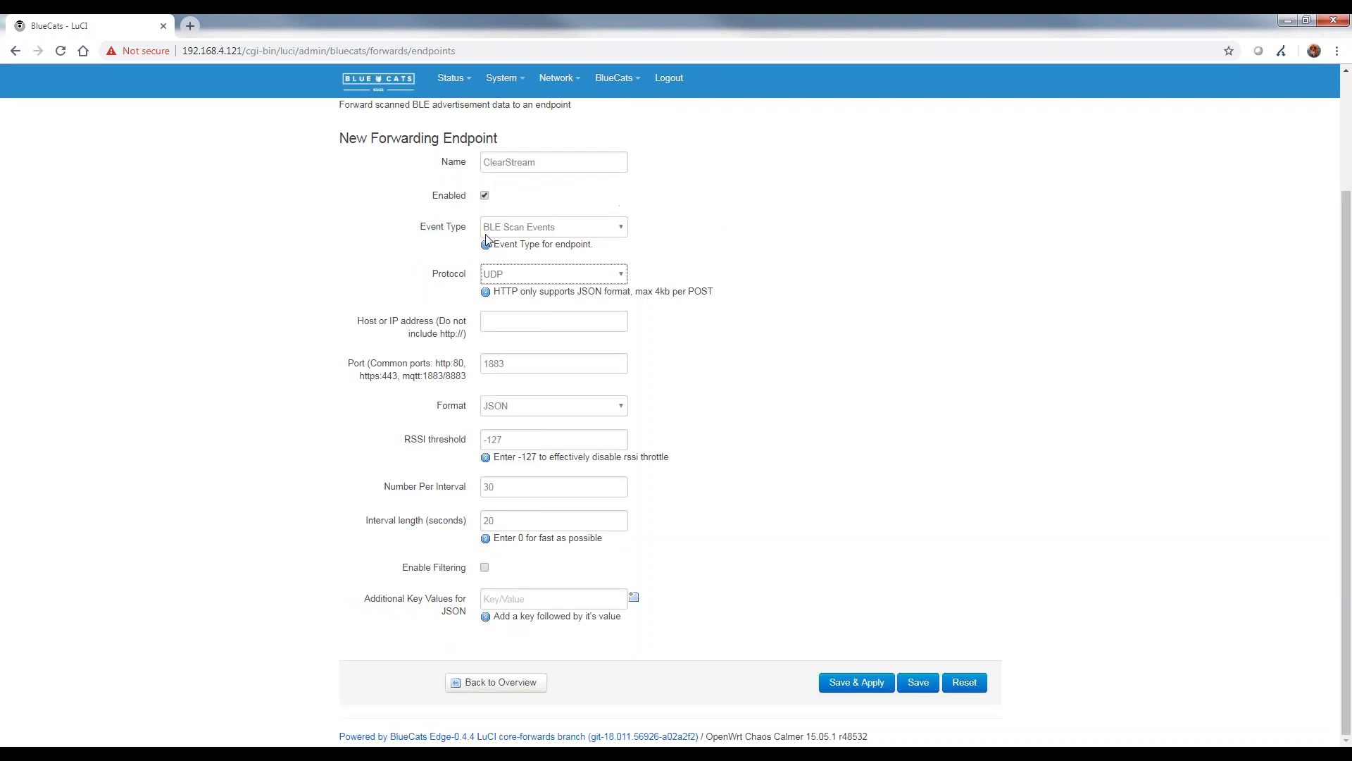
Set the endpoint host to 192.168.4.20 and replace port 1883 with 9942
{"action": "left_click", "coordinate": [509, 320]}
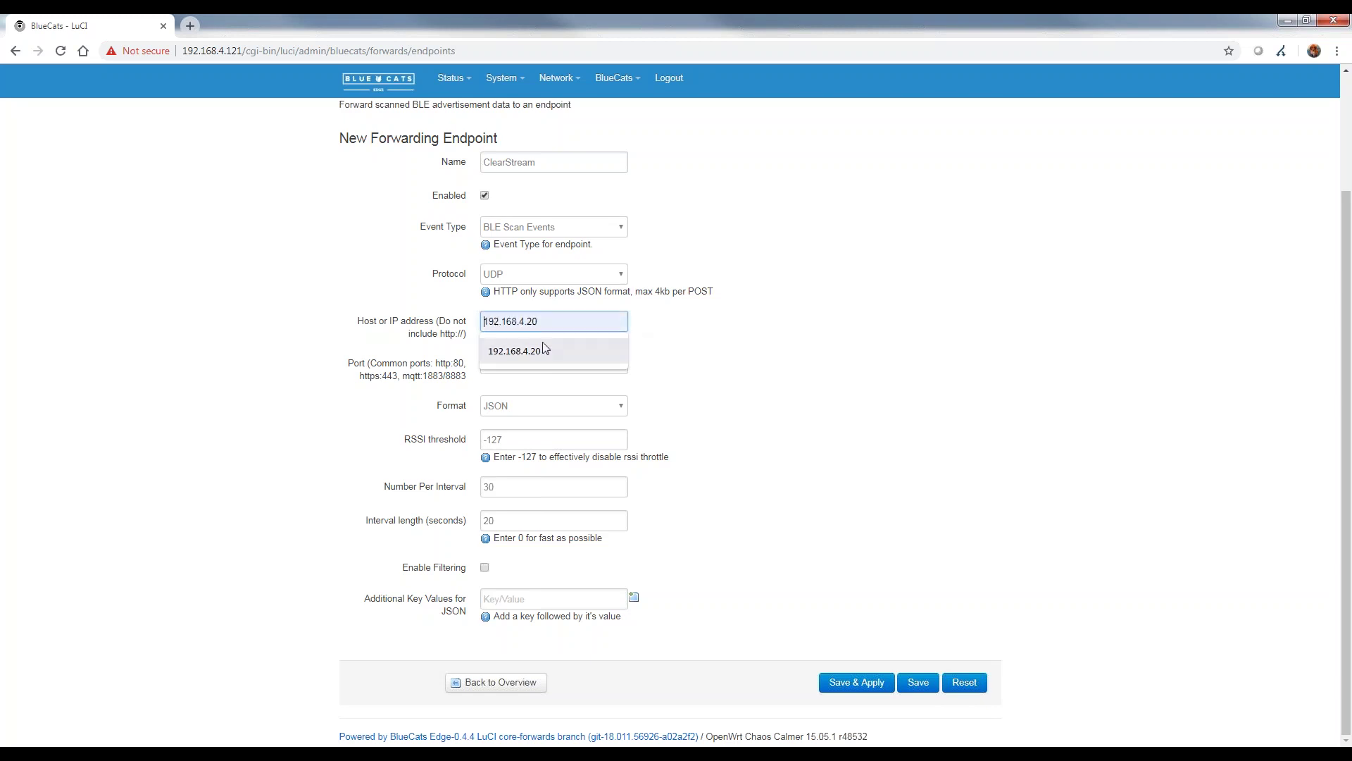
{"action": "left_click", "coordinate": [503, 353]}
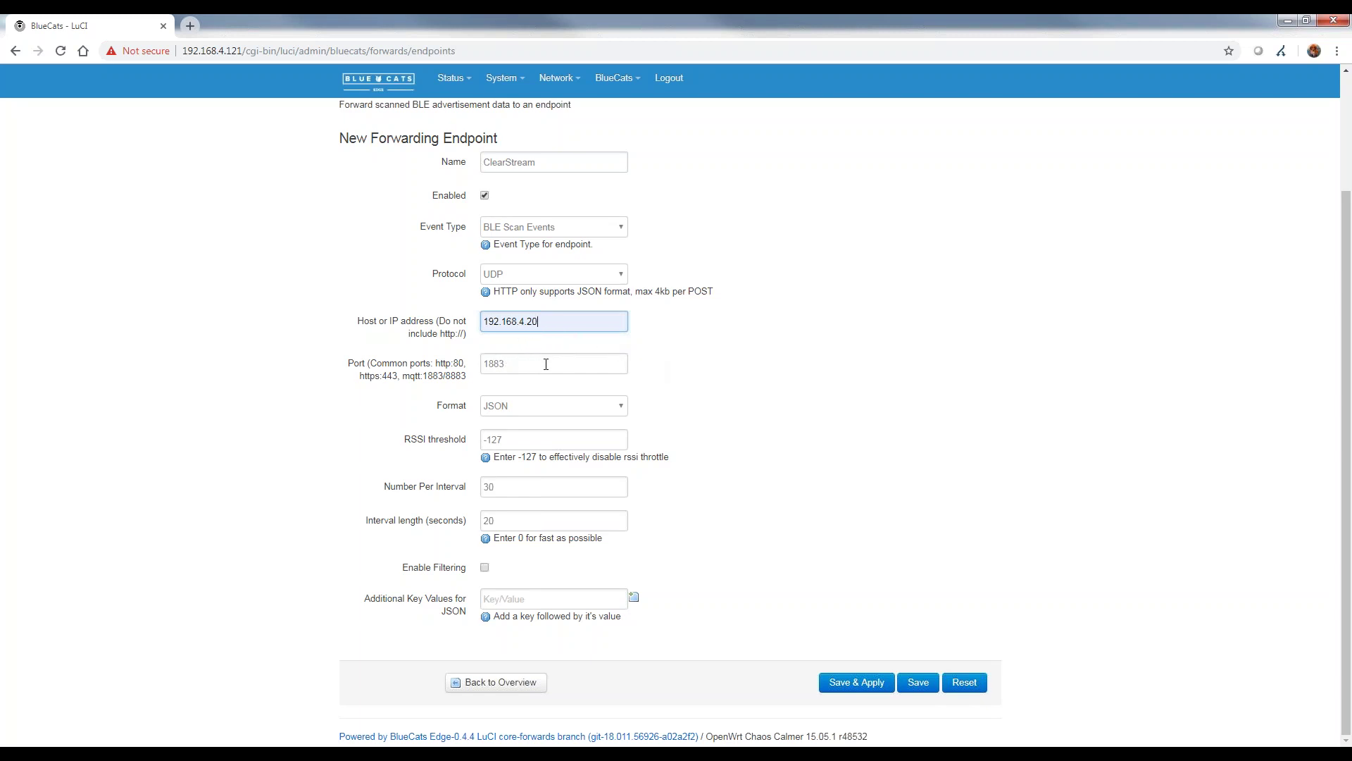
{"action": "left_click", "coordinate": [540, 363]}
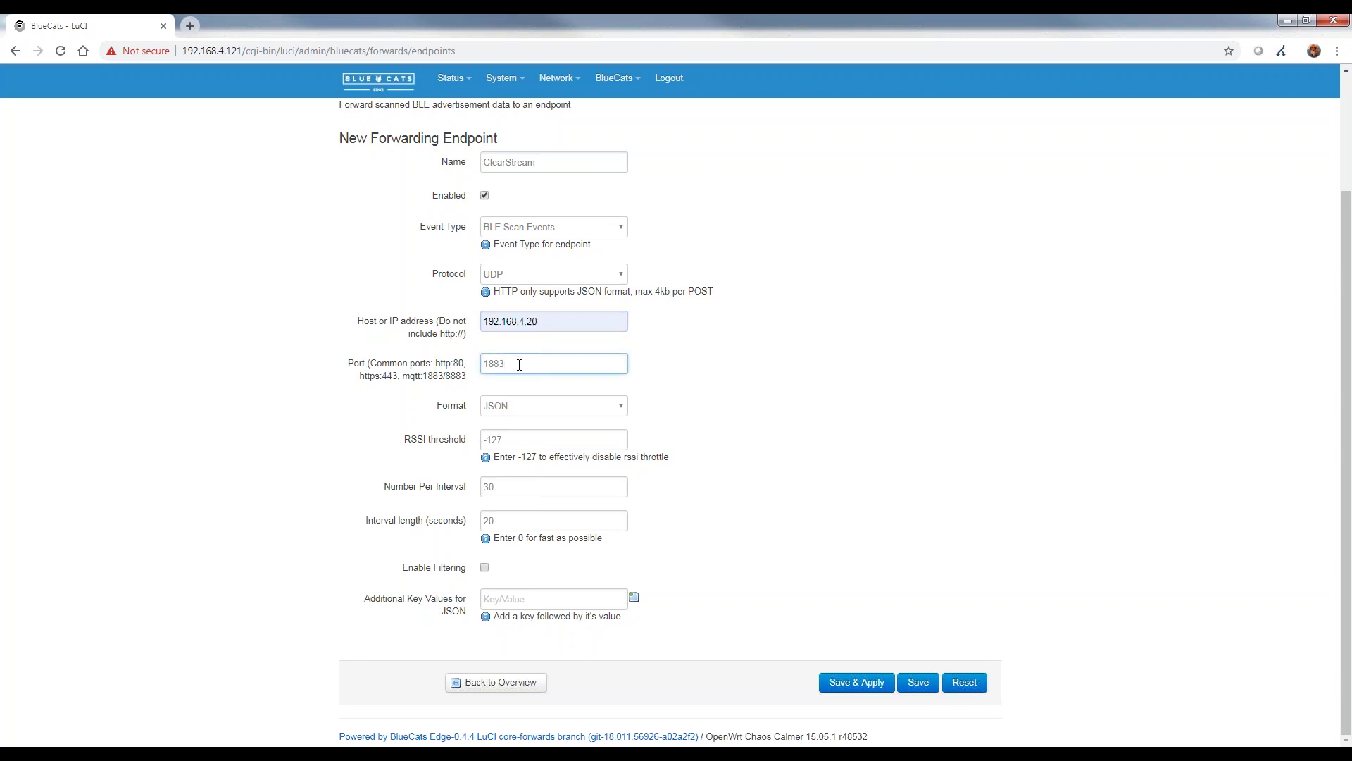
{"action": "double_click", "coordinate": [519, 364]}
{"action": "type", "text": "9942"}
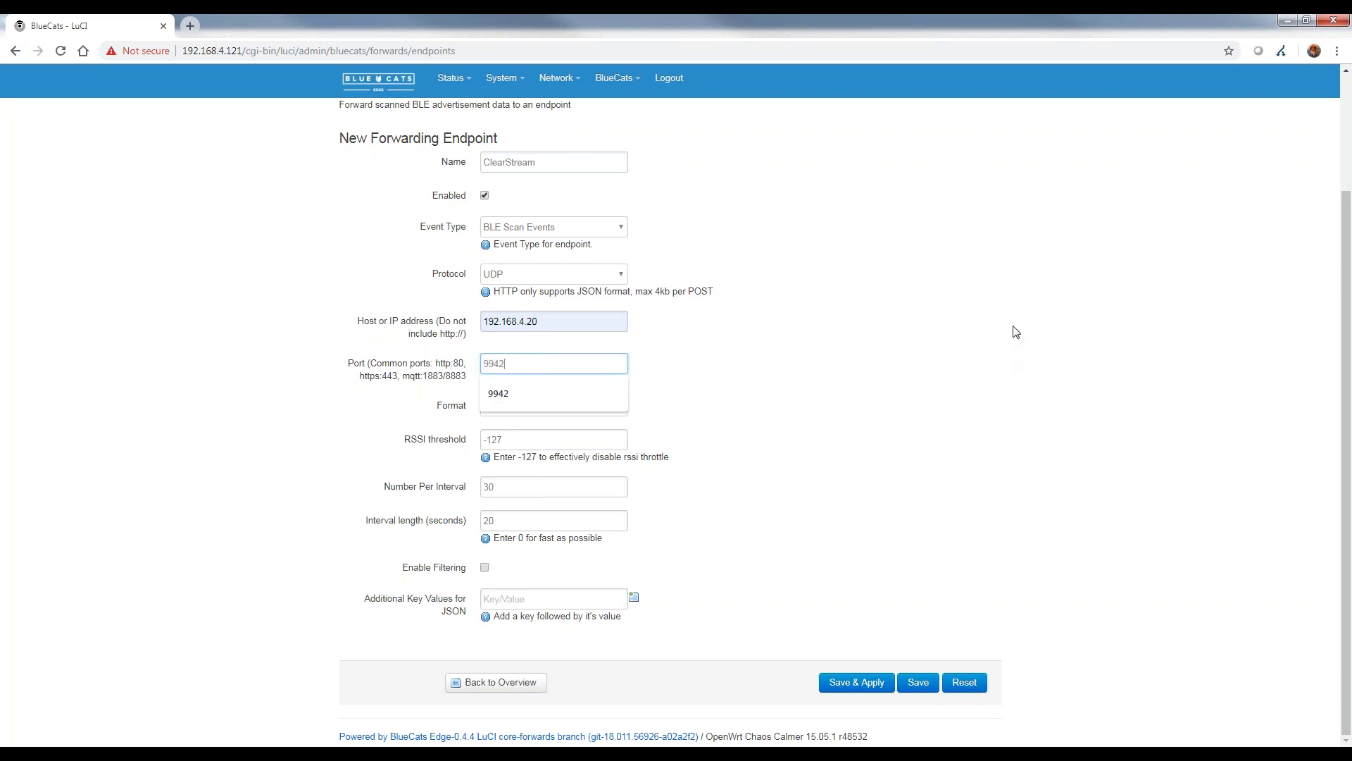
{"action": "left_click", "coordinate": [505, 394]}
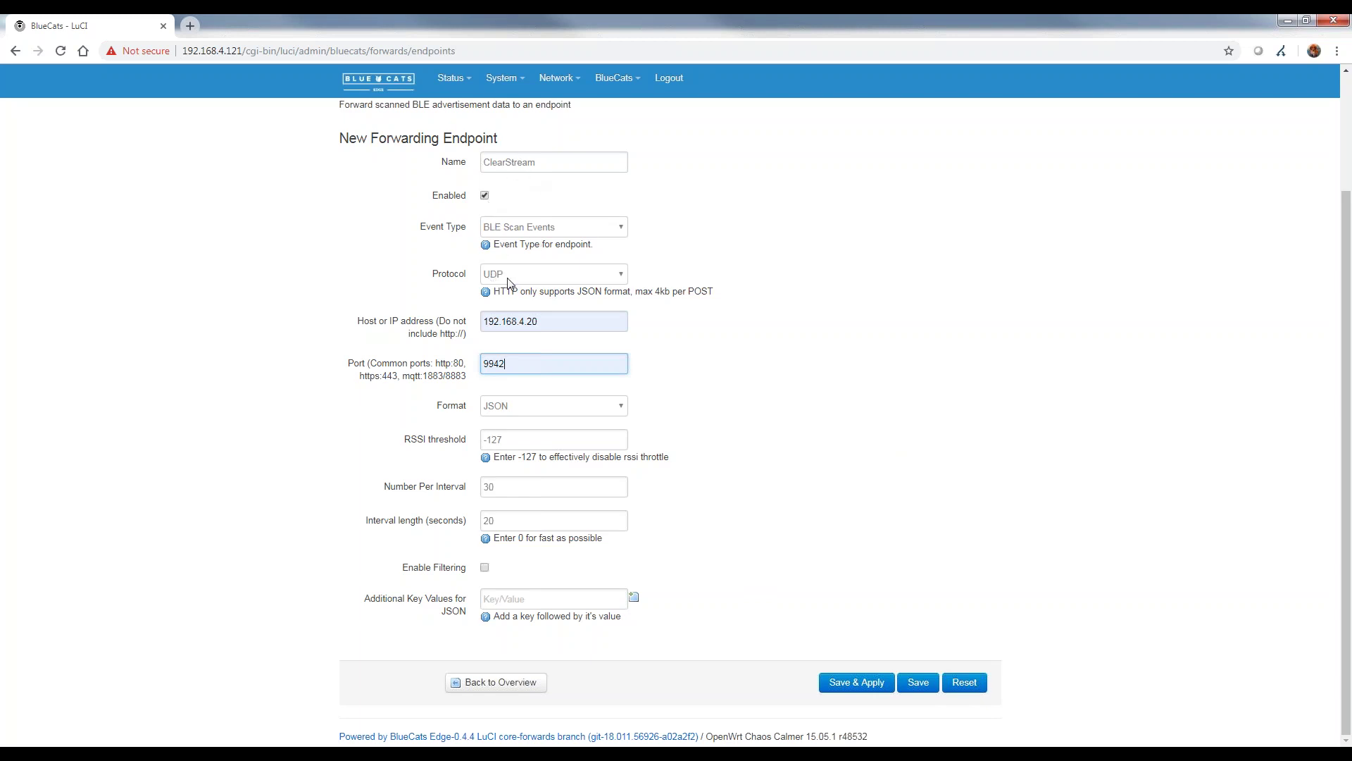
Double-check the host and port values, then Save & Apply the endpoint
{"action": "left_click", "coordinate": [562, 327]}
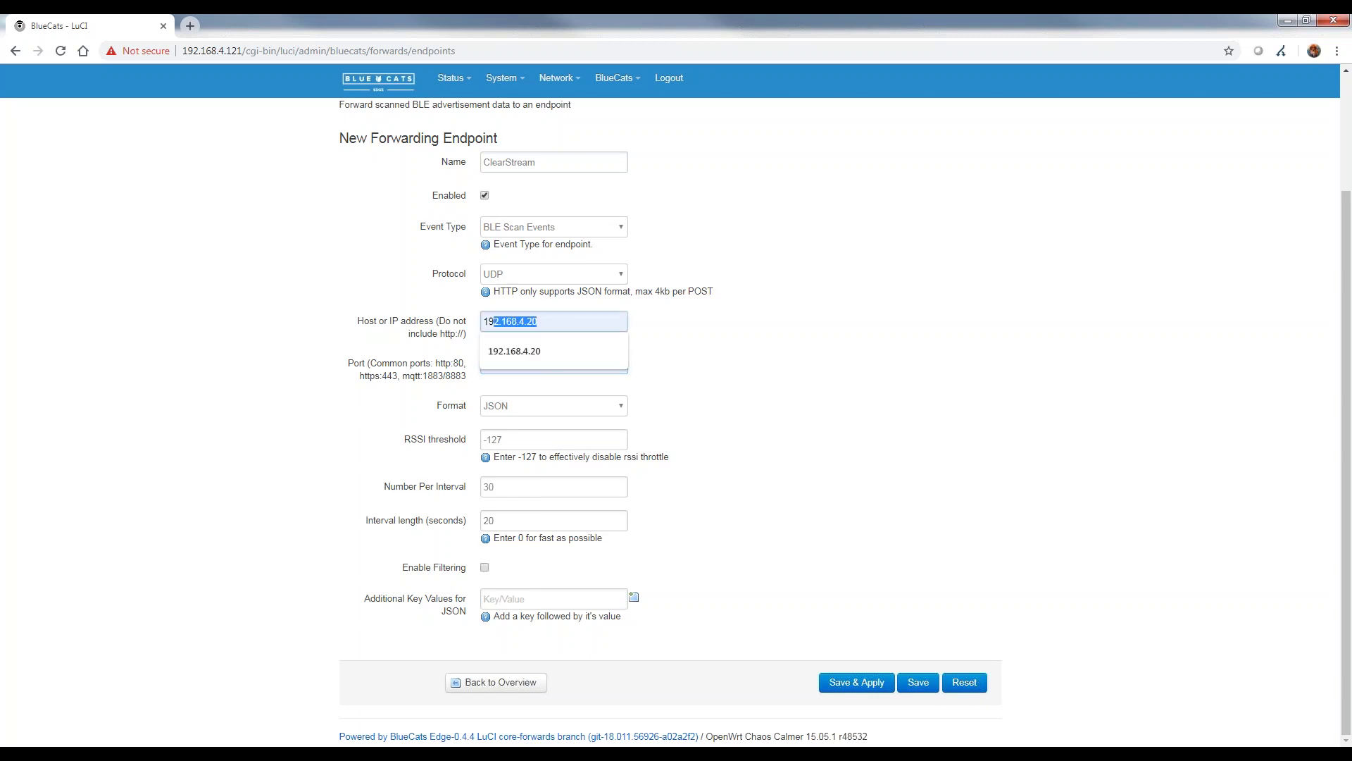
{"action": "left_click", "coordinate": [845, 407]}
{"action": "left_click", "coordinate": [545, 357]}
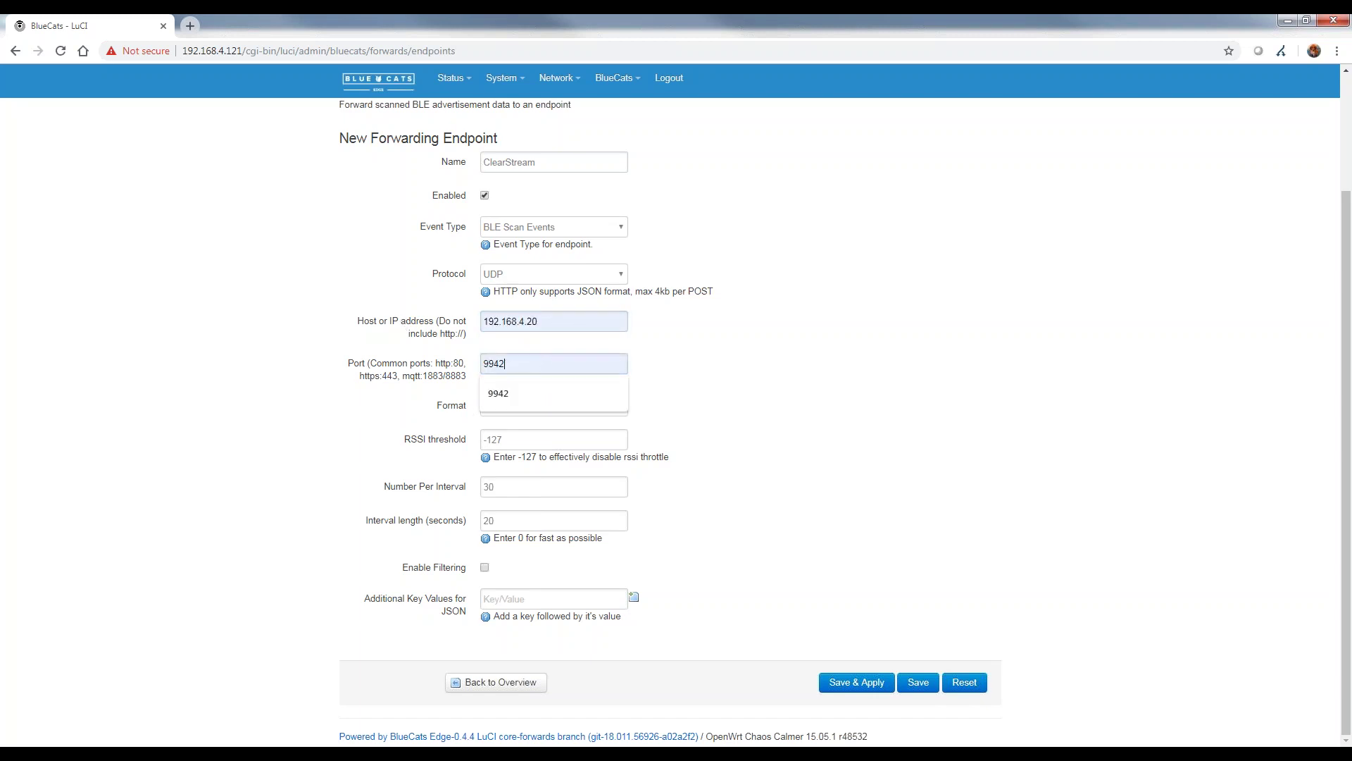
{"action": "left_click_drag", "start_coordinate": [544, 357], "coordinate": [407, 363]}
{"action": "left_click", "coordinate": [513, 362]}
{"action": "left_click", "coordinate": [795, 396]}
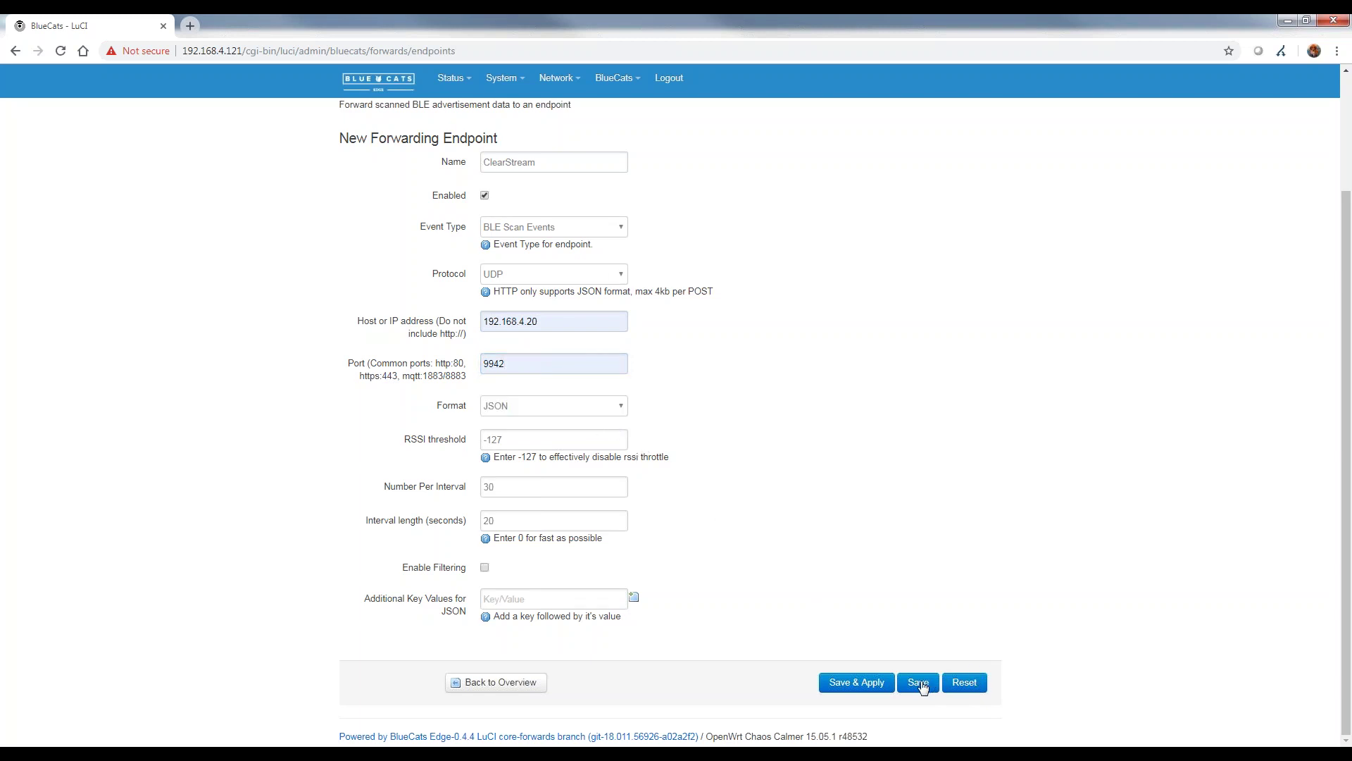
{"action": "left_click", "coordinate": [870, 687]}
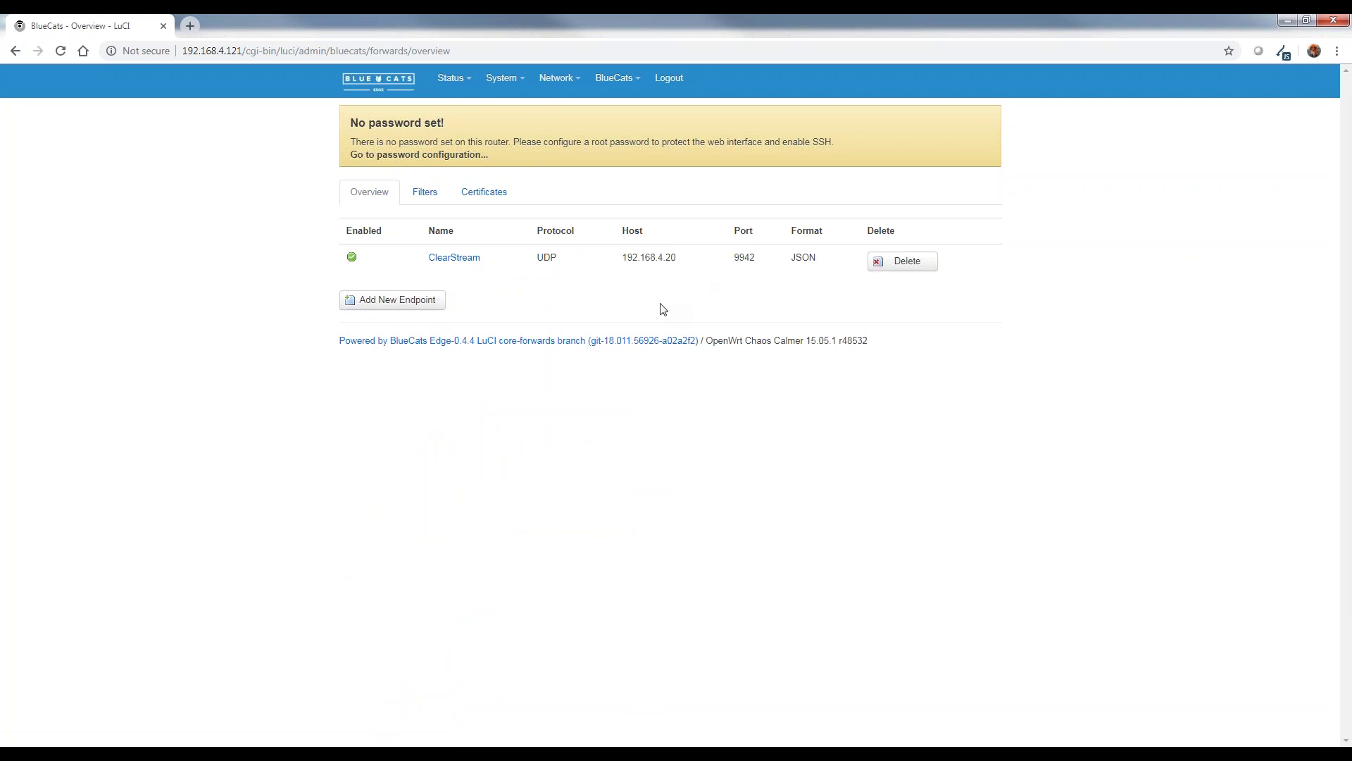
Confirm the ClearStream endpoint targets 192.168.4.20, then go to Network > Interfaces
{"action": "left_click_drag", "start_coordinate": [624, 260], "coordinate": [676, 259]}
{"action": "mouse_move", "coordinate": [556, 79]}
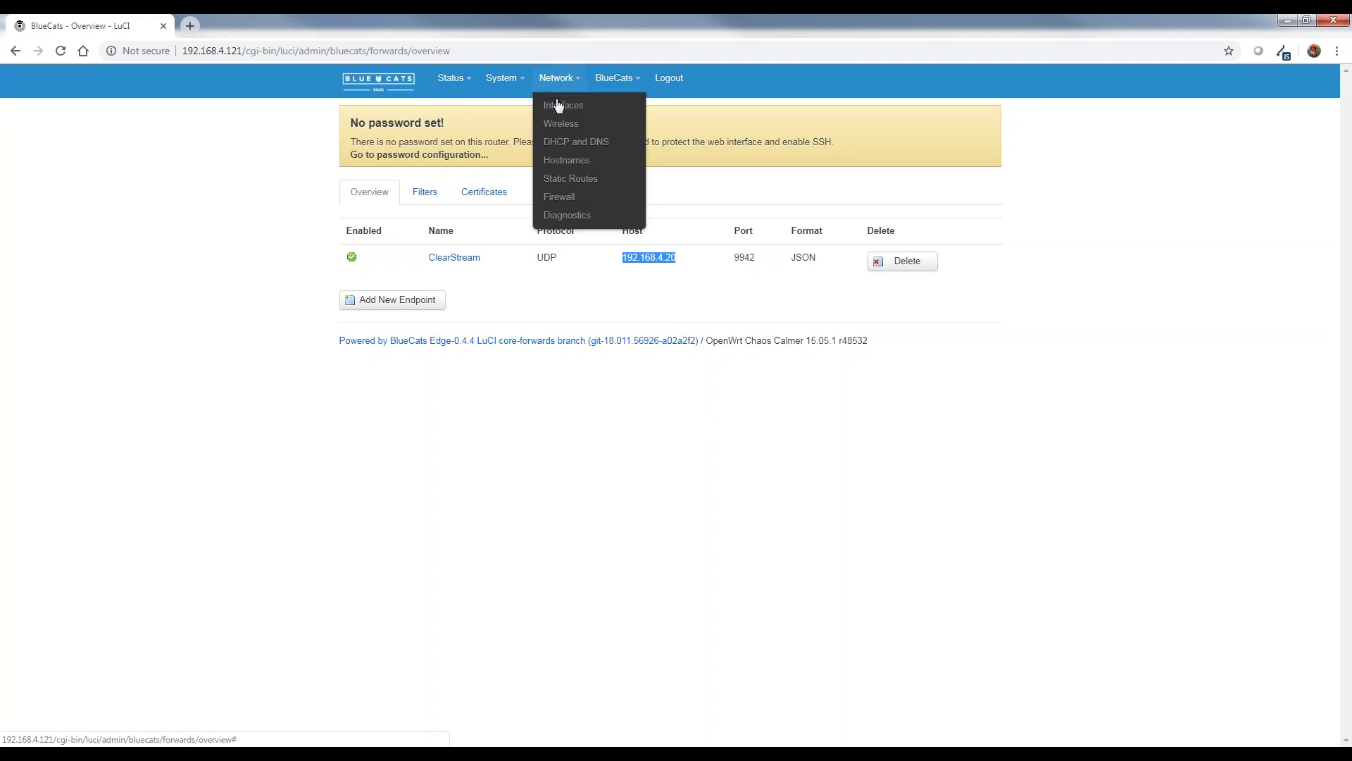
{"action": "left_click", "coordinate": [558, 106]}
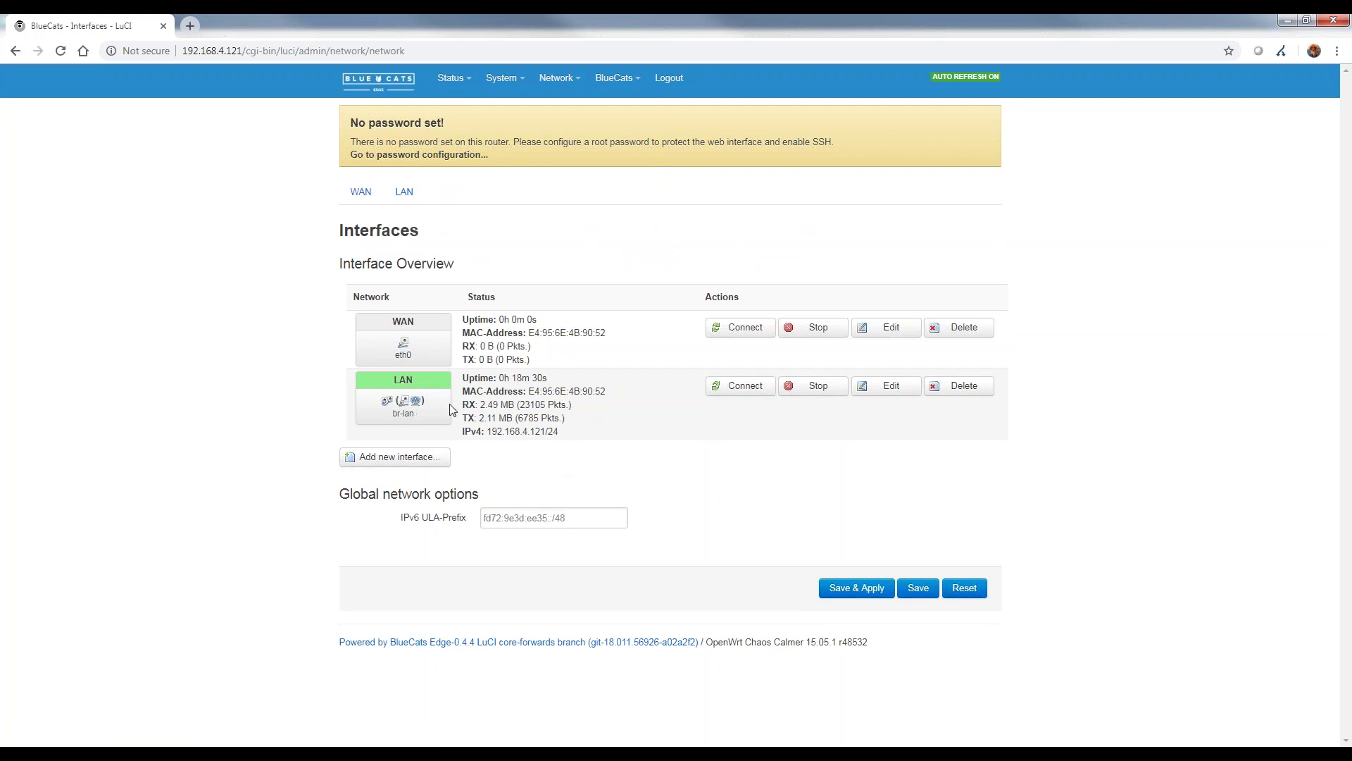
Copy the gateway's LAN MAC address and switch back to ClearStream RFID
{"action": "left_click_drag", "start_coordinate": [612, 395], "coordinate": [533, 392]}
{"action": "left_click_drag", "start_coordinate": [633, 394], "coordinate": [526, 389]}
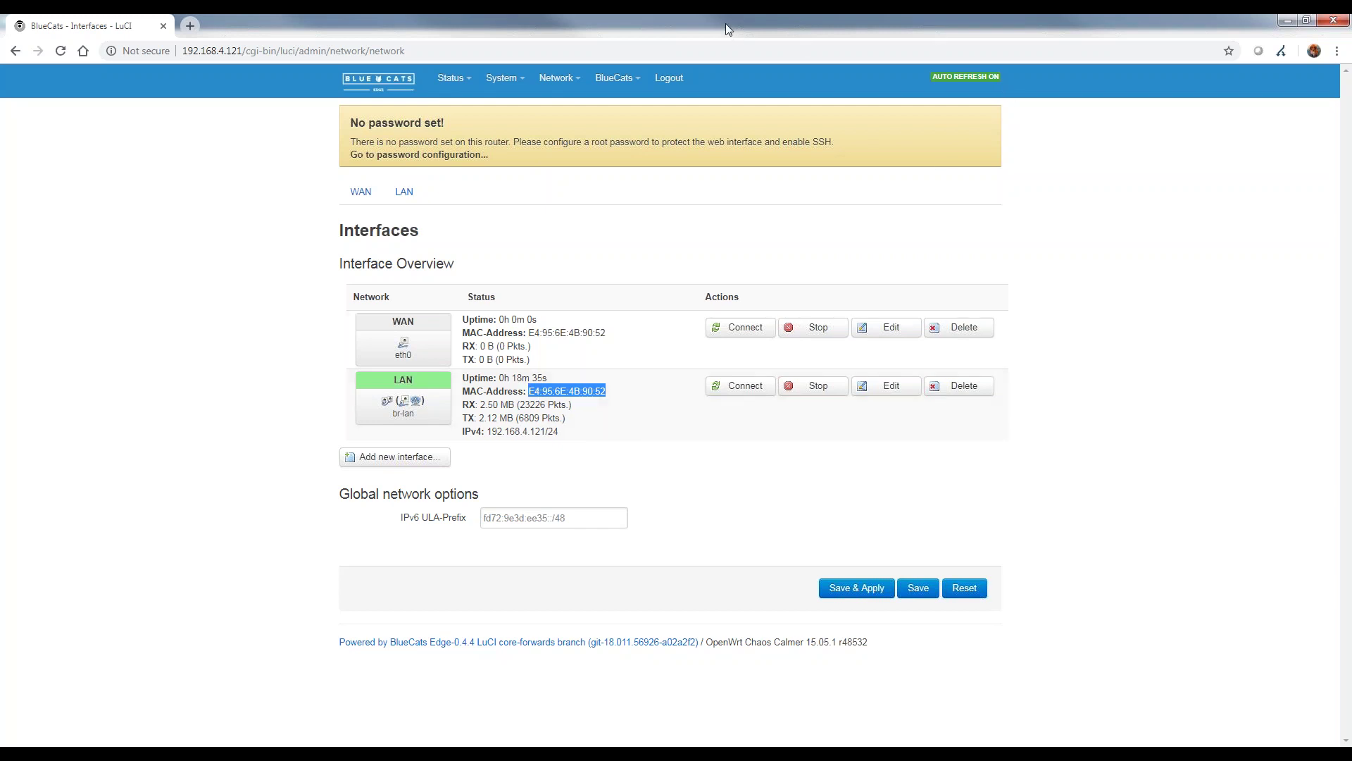
{"action": "key", "text": "super+Down"}
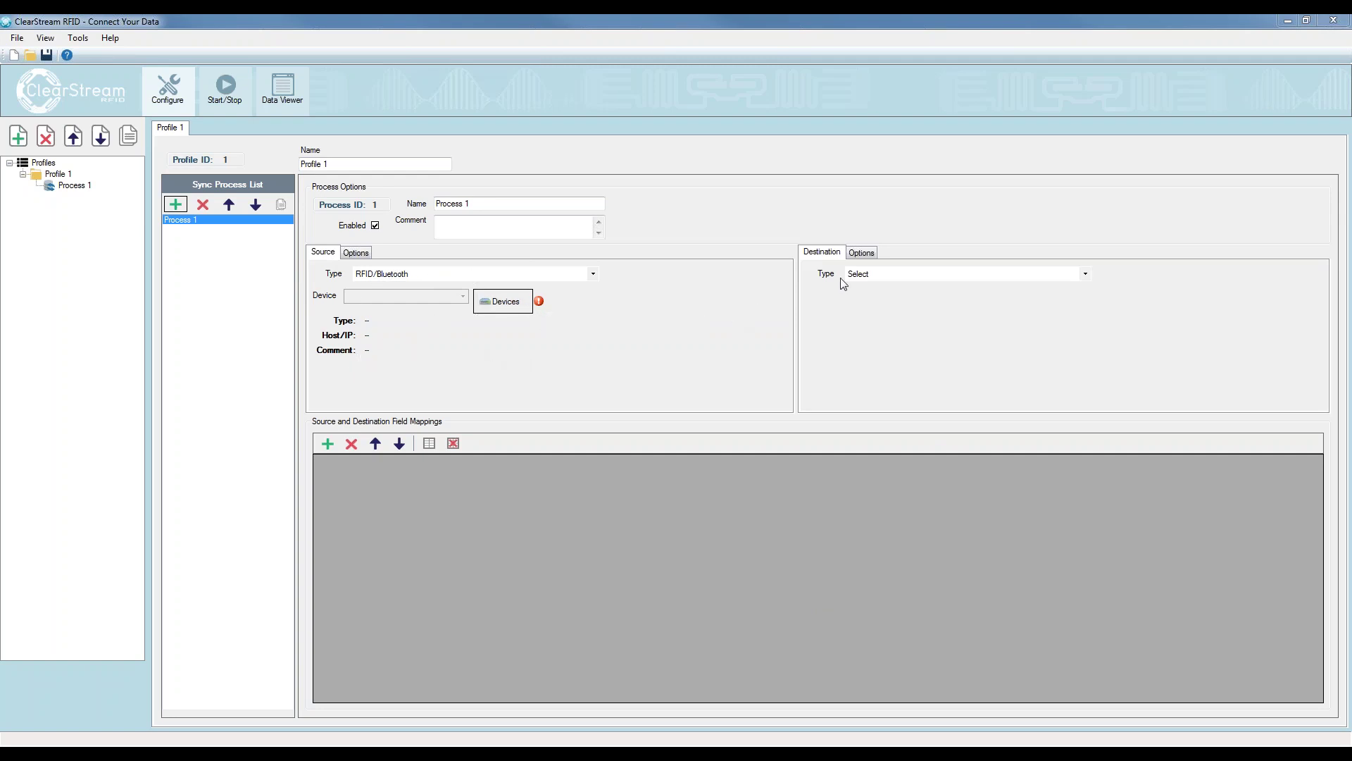
Leave Destination Type unset and open Device Configuration for the RFID/Bluetooth source
{"action": "left_click", "coordinate": [965, 273]}
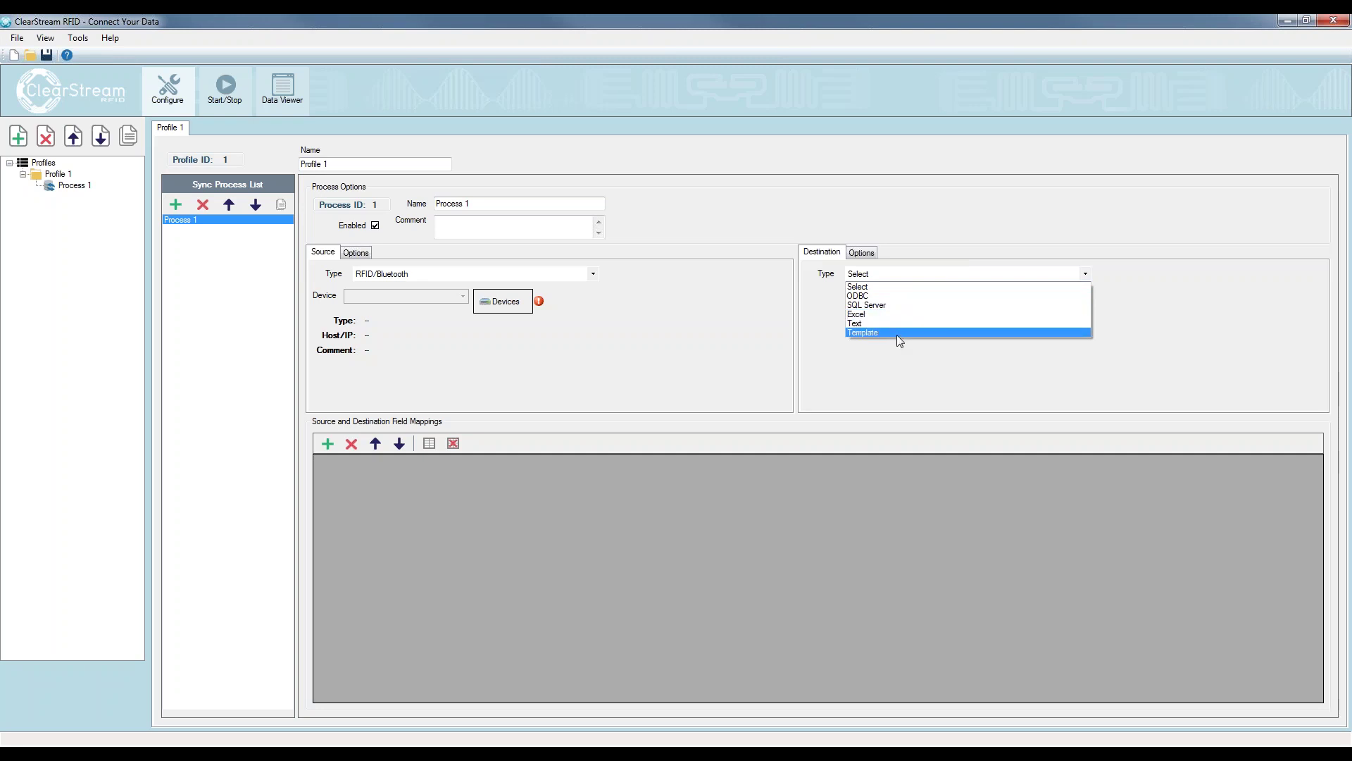
{"action": "left_click", "coordinate": [932, 374]}
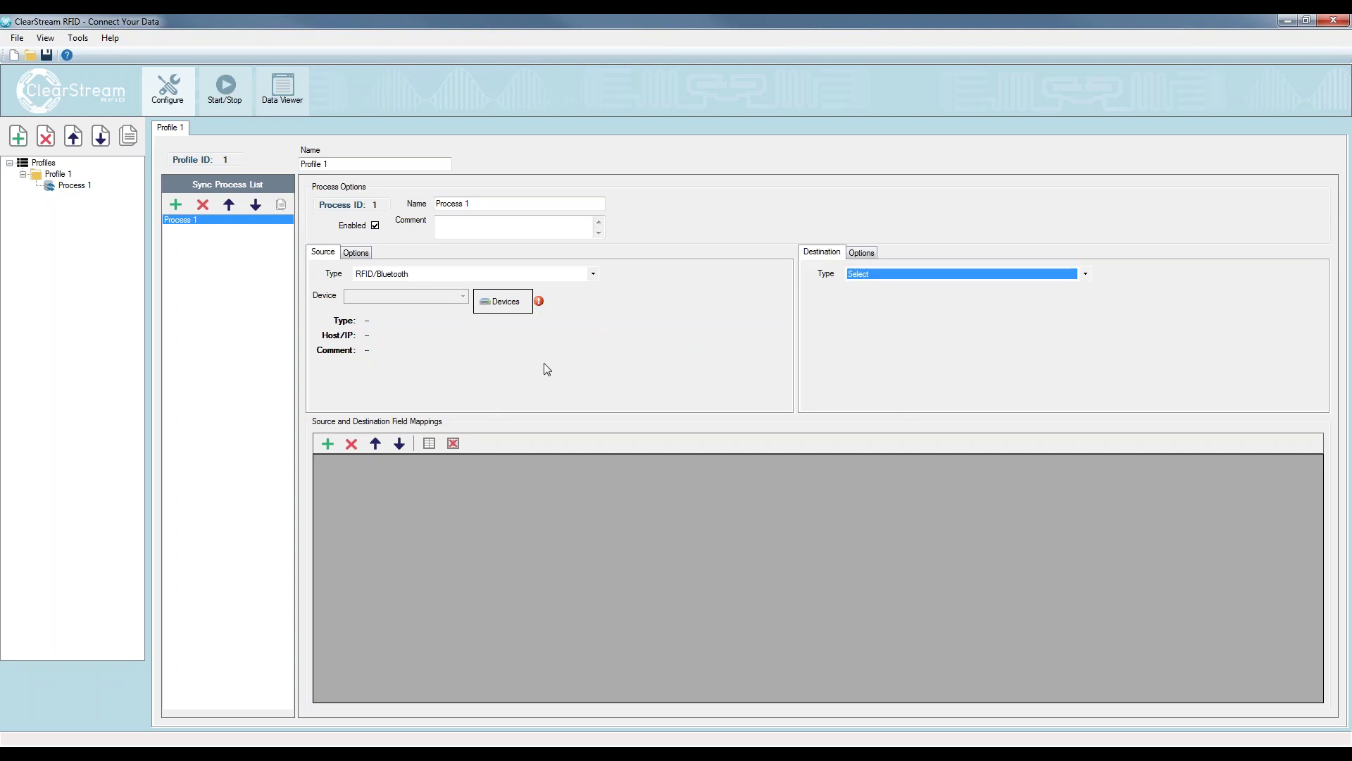
{"action": "left_click", "coordinate": [506, 302]}
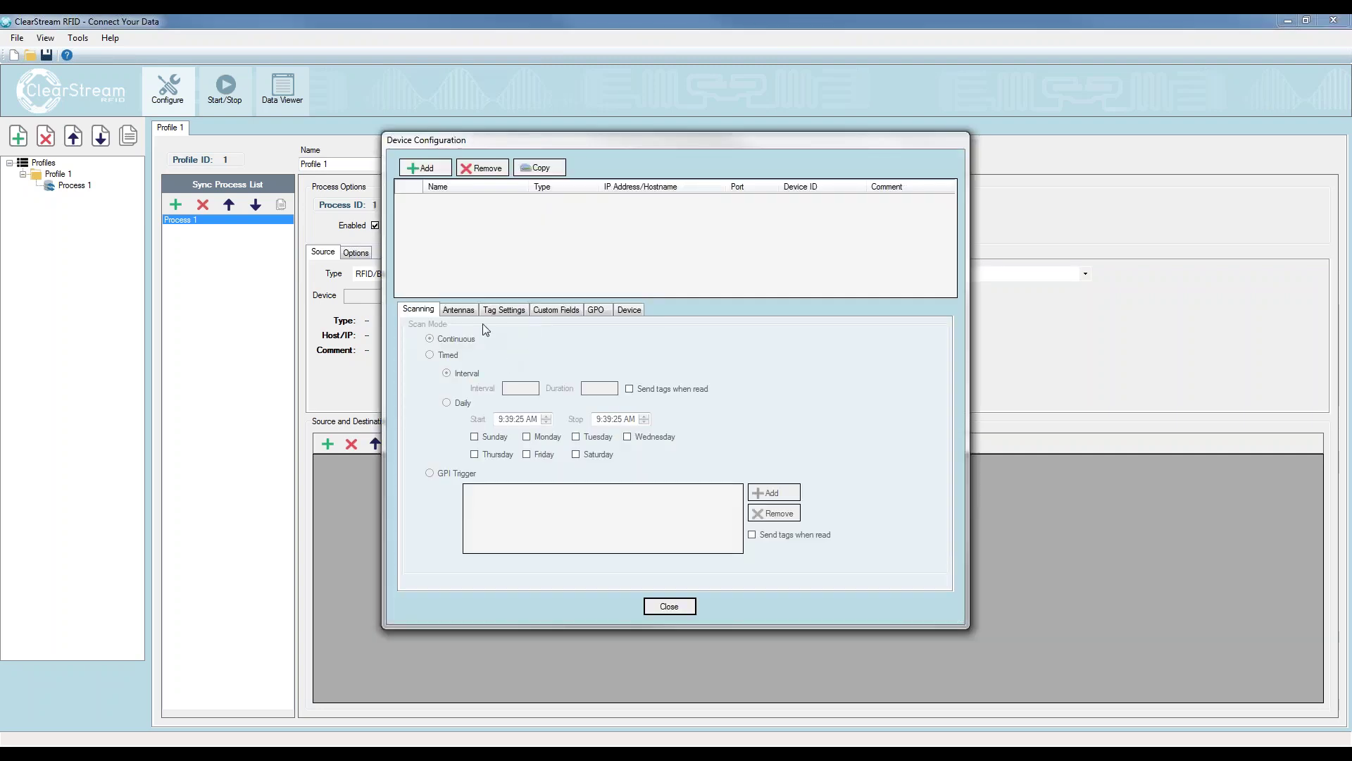
Add a BLE Beacon device with BlueCats gateway and the pasted LAN MAC as Device ID
{"action": "left_click", "coordinate": [423, 168]}
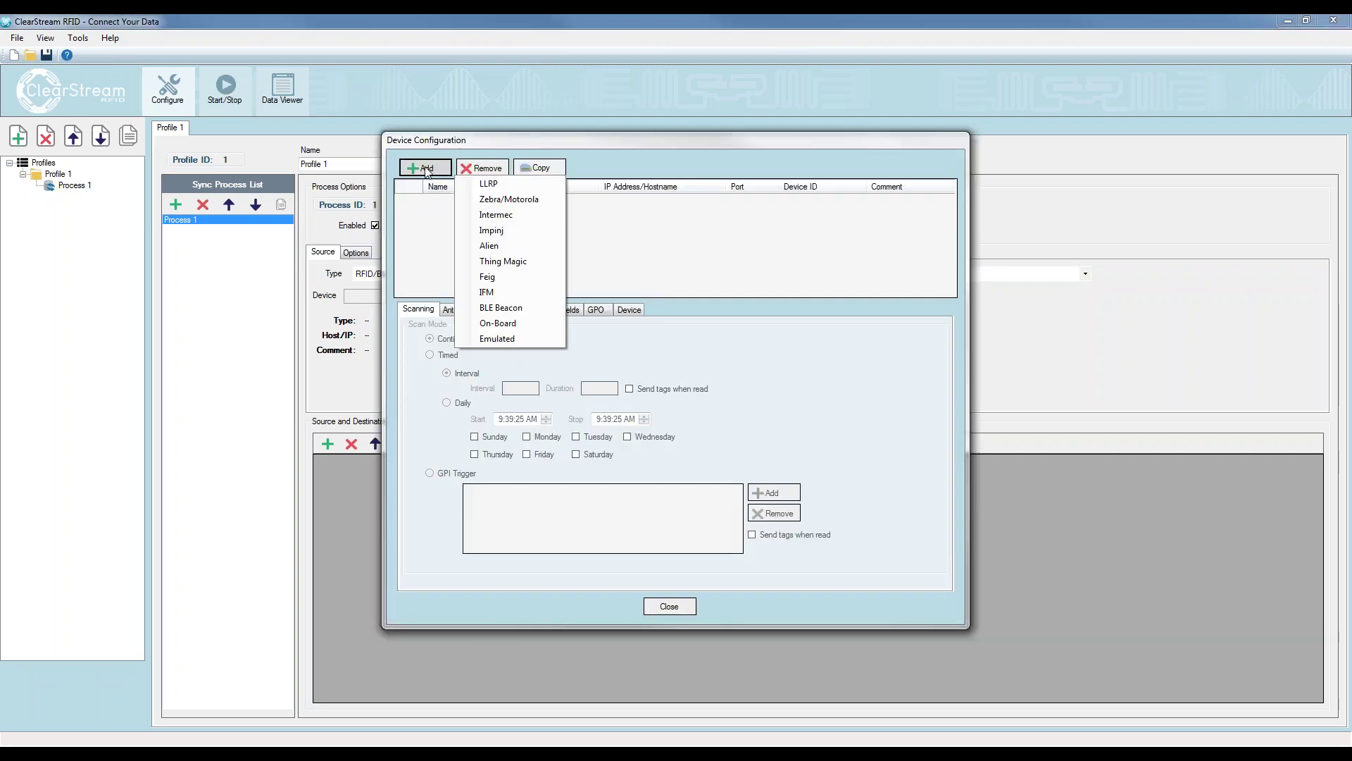
{"action": "left_click", "coordinate": [517, 312]}
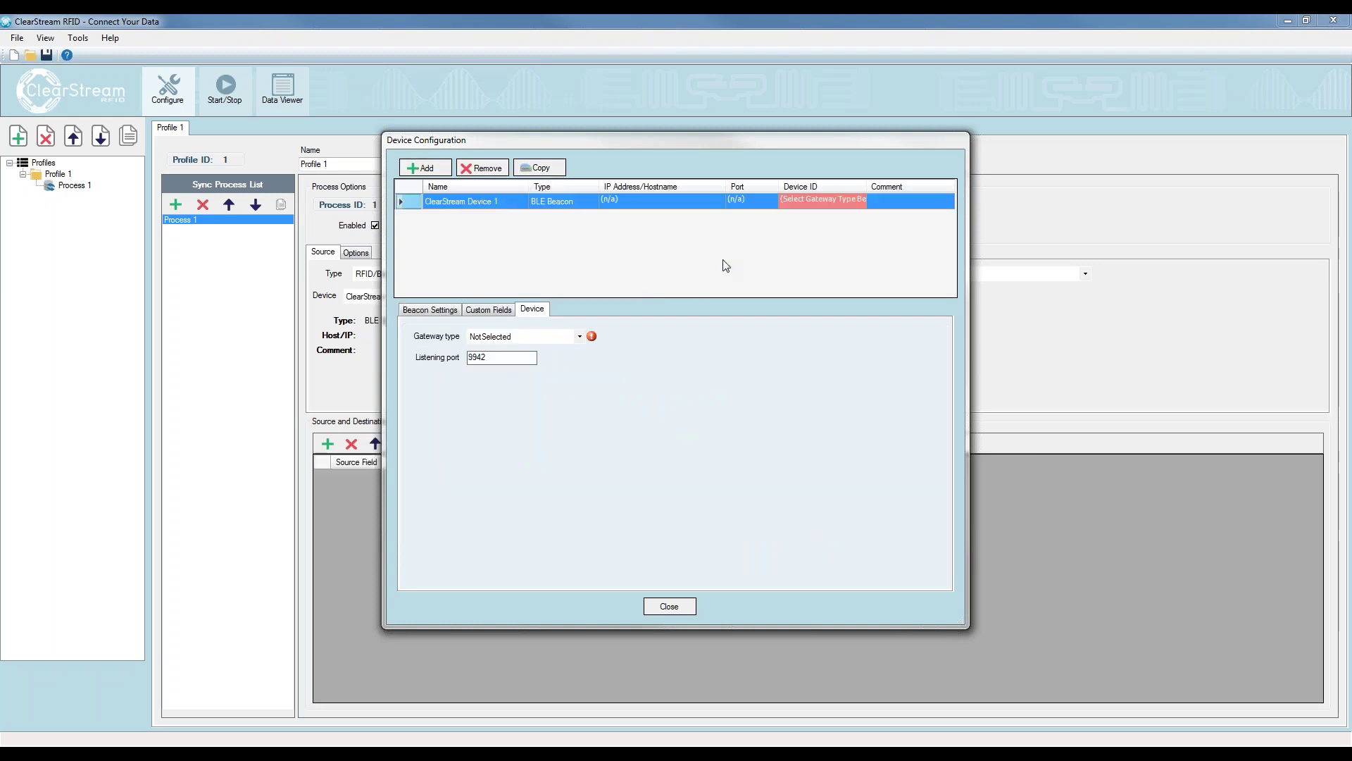
{"action": "left_click", "coordinate": [580, 338]}
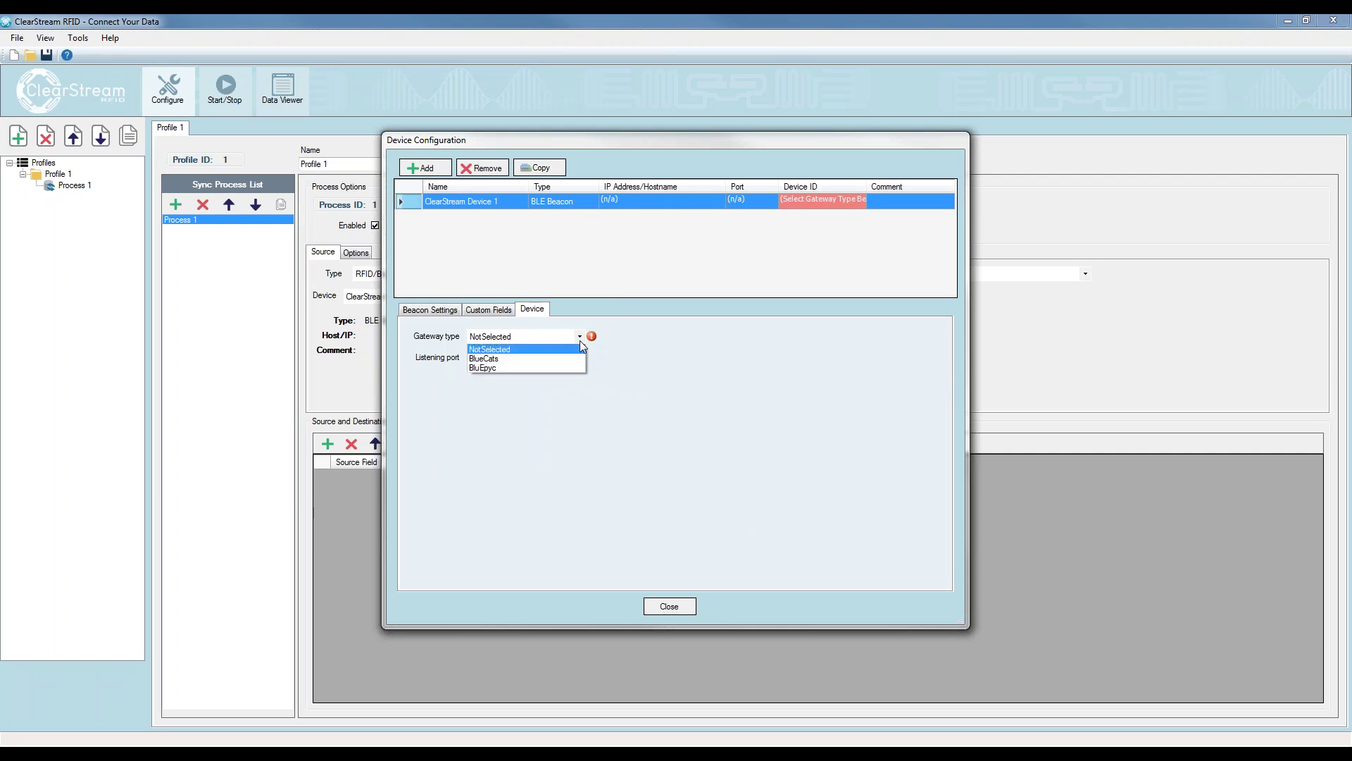
{"action": "left_click", "coordinate": [484, 359]}
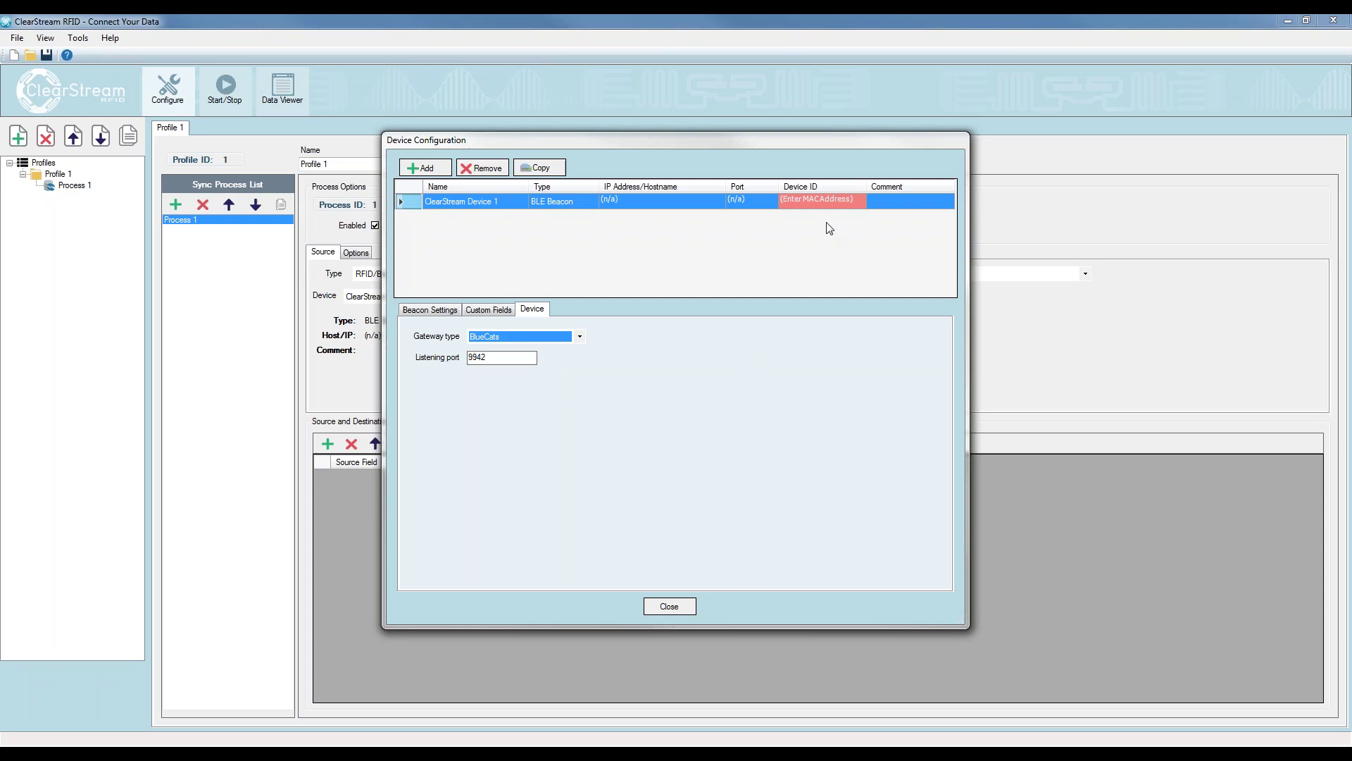
{"action": "left_click", "coordinate": [814, 200]}
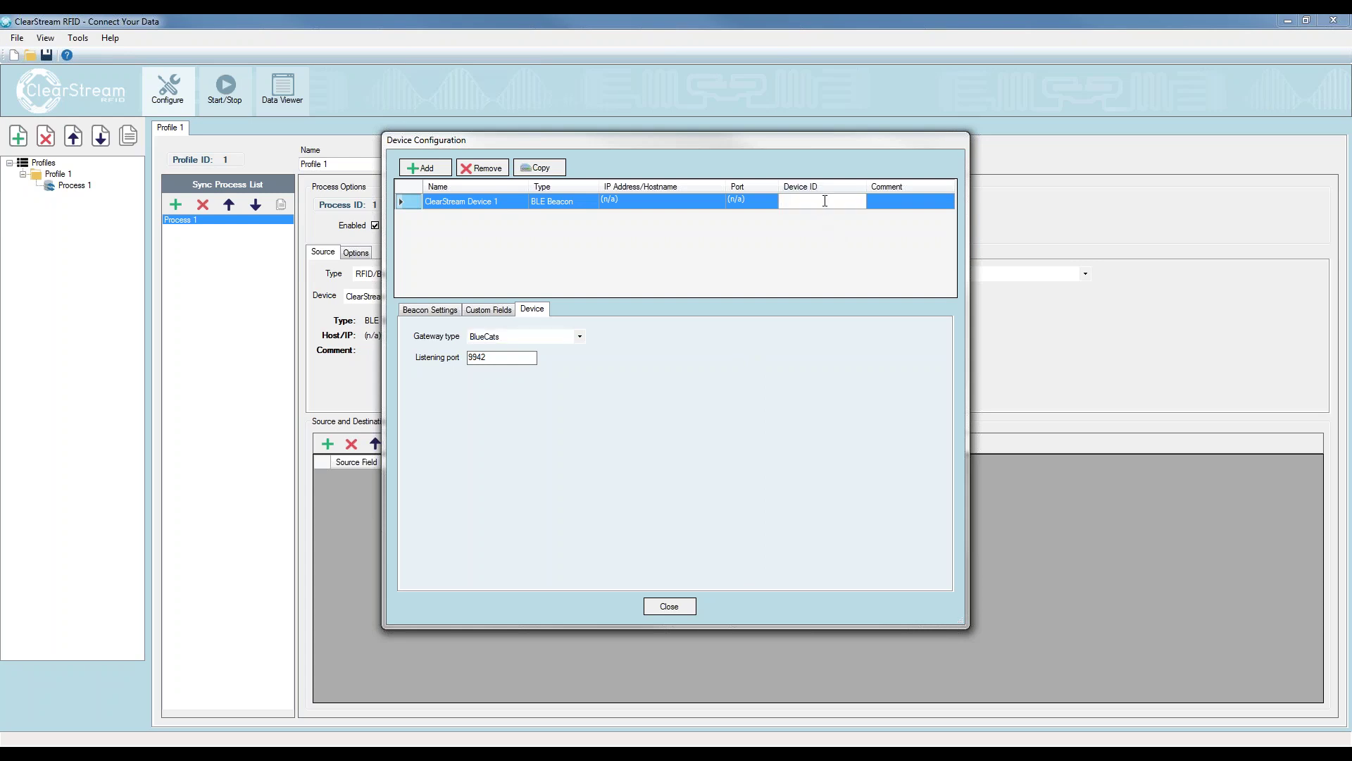
{"action": "type", "text": "E4:95:6E:40:90:52"}
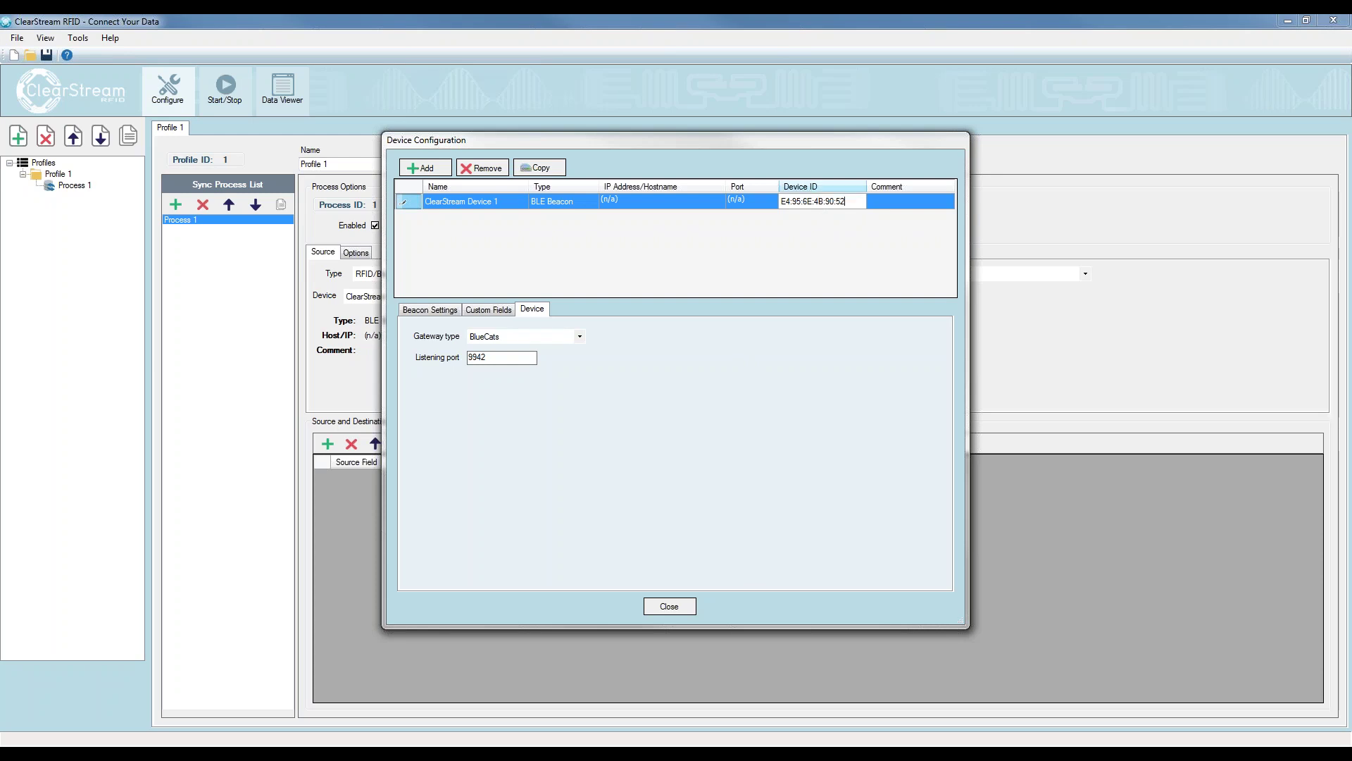
{"action": "left_click", "coordinate": [890, 205]}
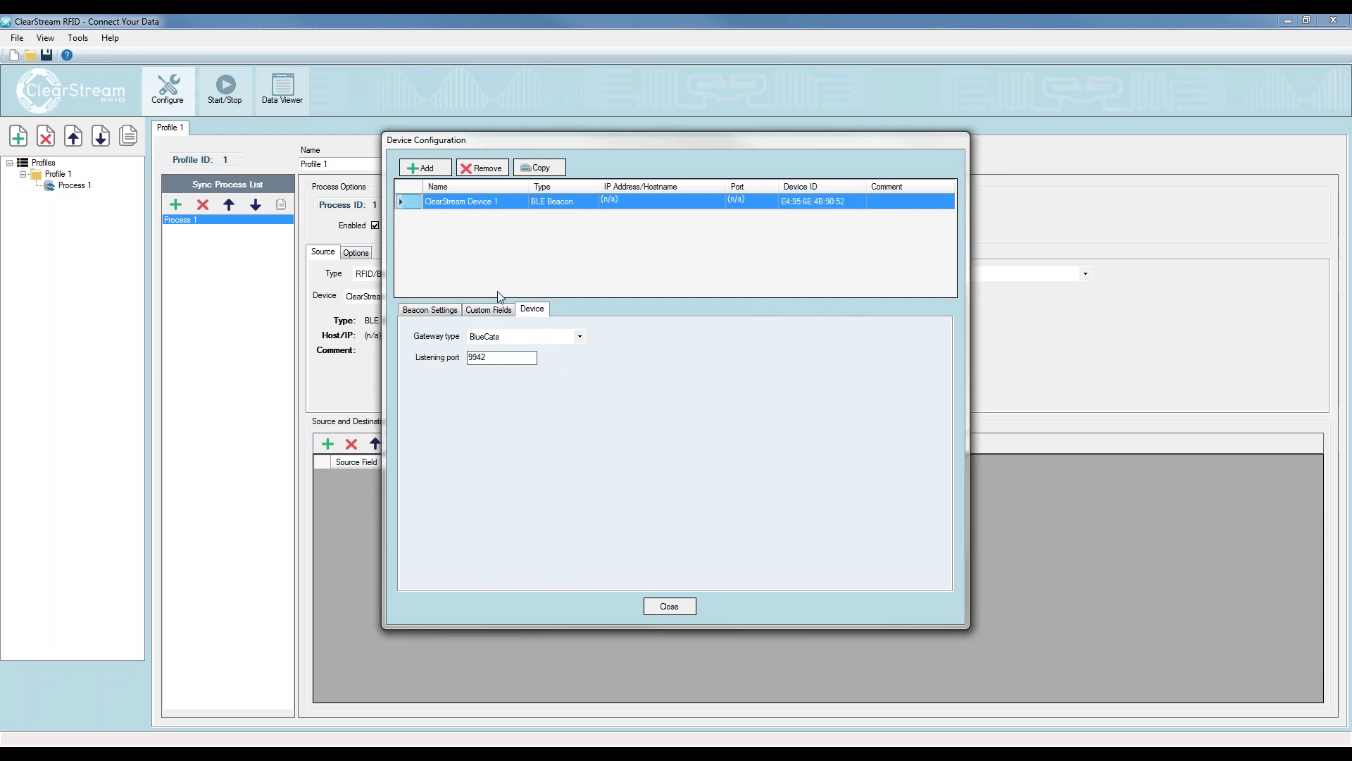
Turn on Moderate tag reads in Beacon Settings and close Device Configuration
{"action": "left_click", "coordinate": [486, 311]}
{"action": "left_click", "coordinate": [447, 310]}
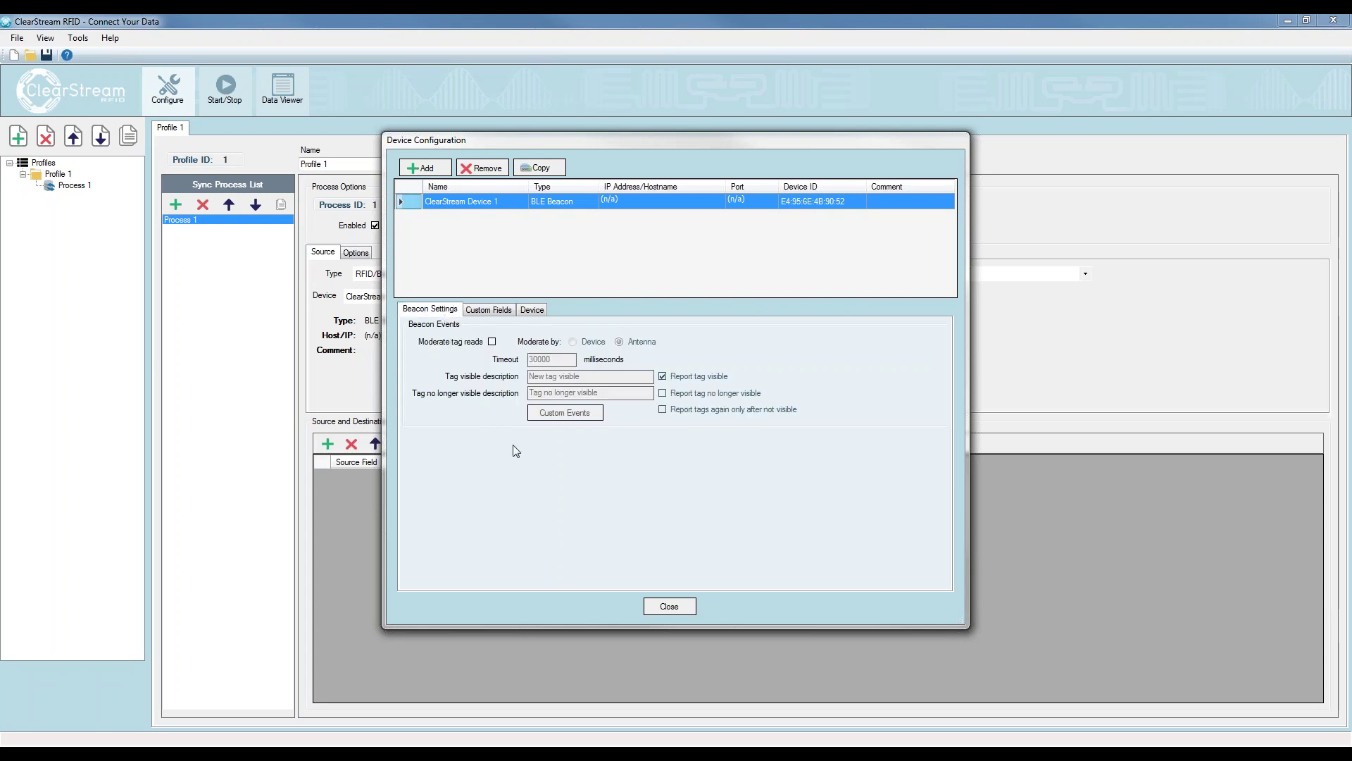
{"action": "left_click", "coordinate": [492, 342]}
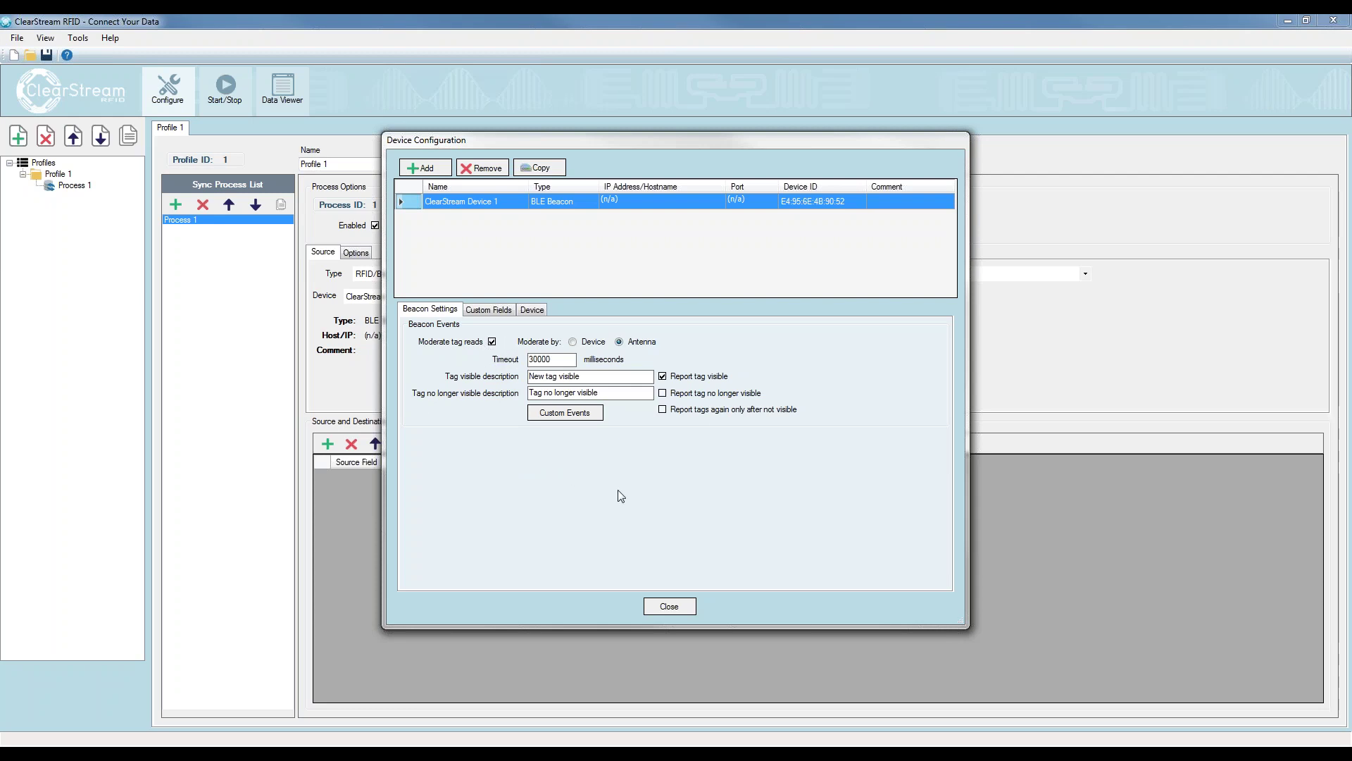
{"action": "left_click", "coordinate": [669, 607]}
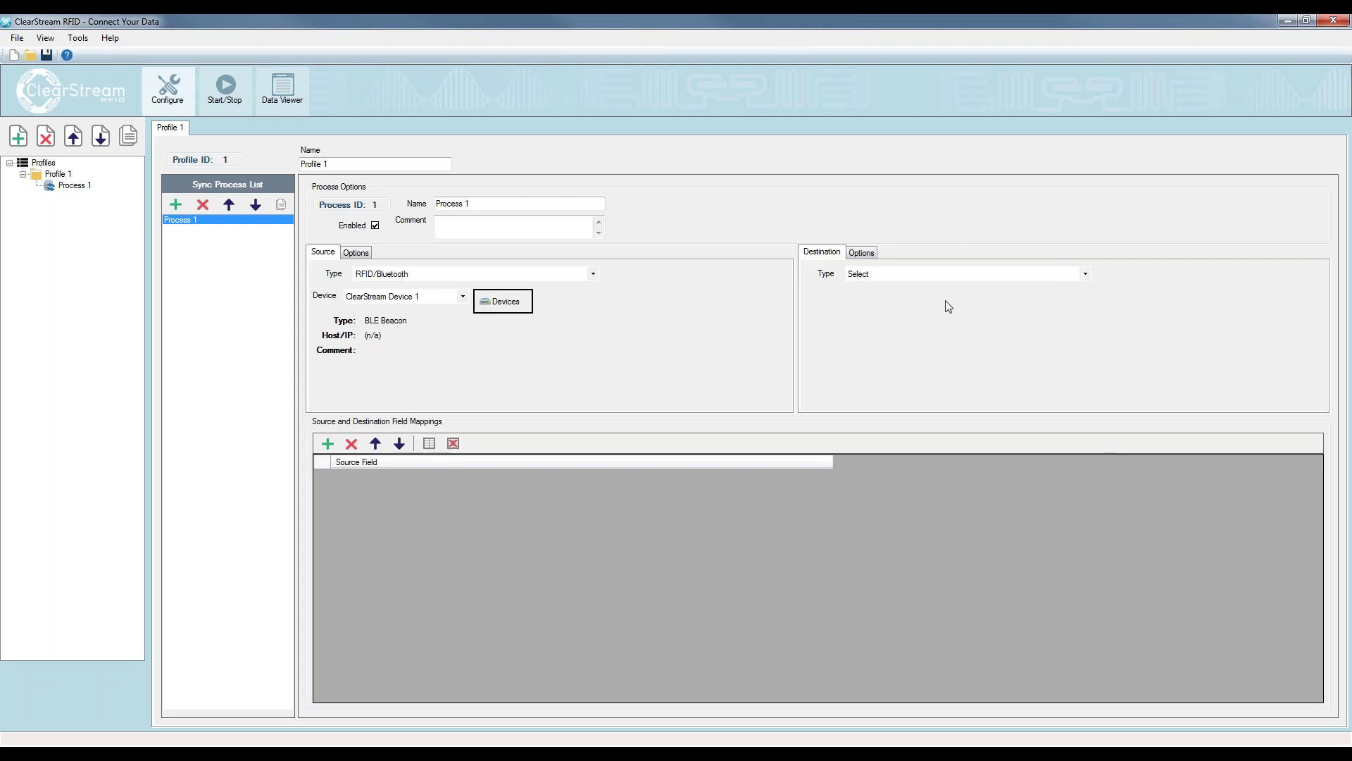
Set destination to ODBC, datasource 'ClearStream RFID Sample - System', table 'BLE Beacon List'
{"action": "left_click", "coordinate": [1003, 273]}
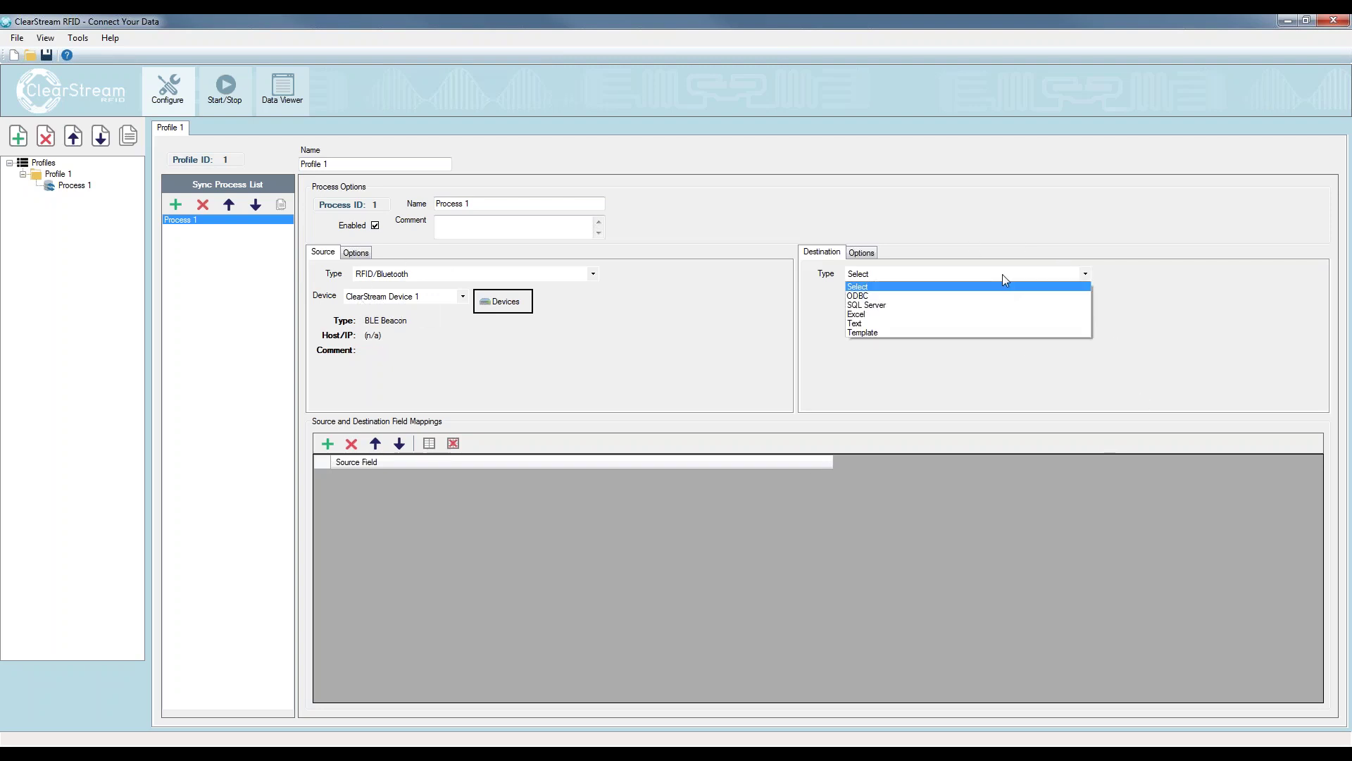
{"action": "left_click", "coordinate": [862, 297]}
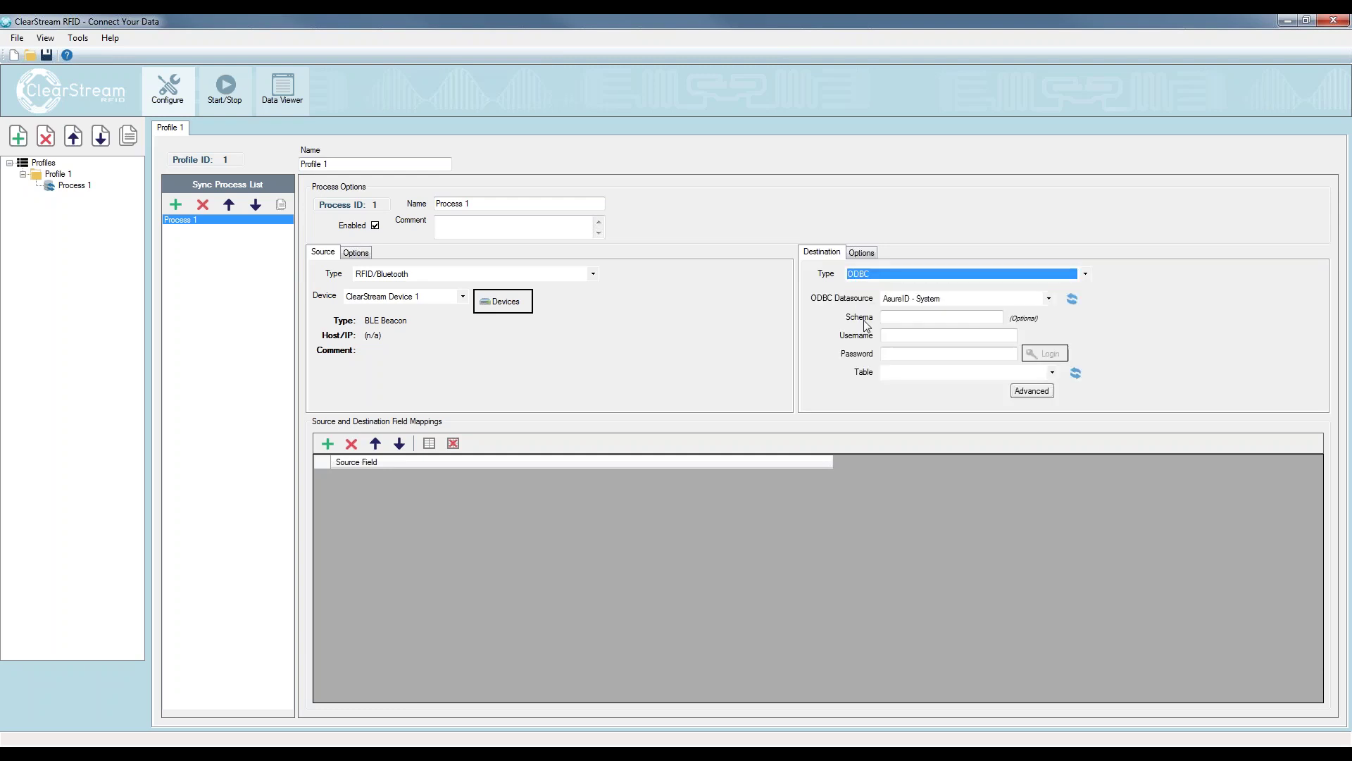
{"action": "left_click", "coordinate": [990, 301]}
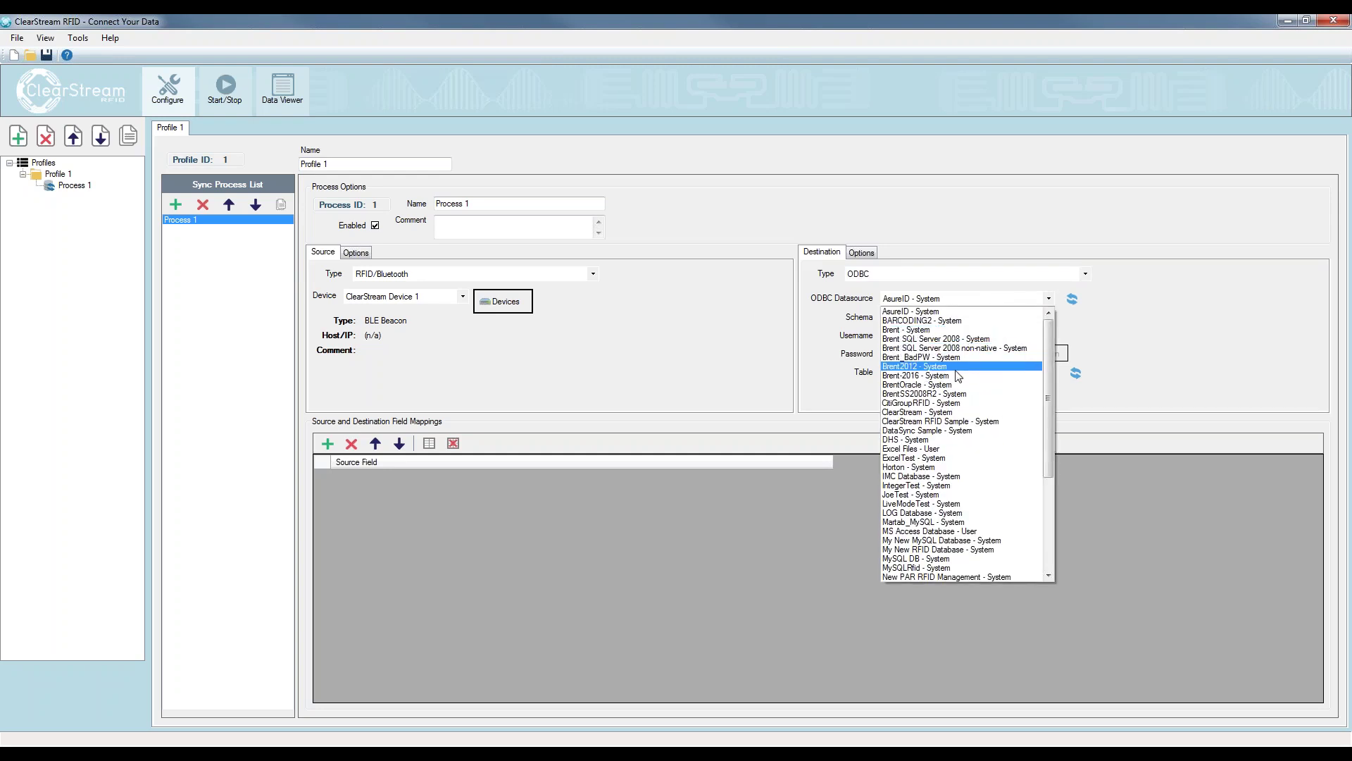
{"action": "left_click", "coordinate": [962, 421]}
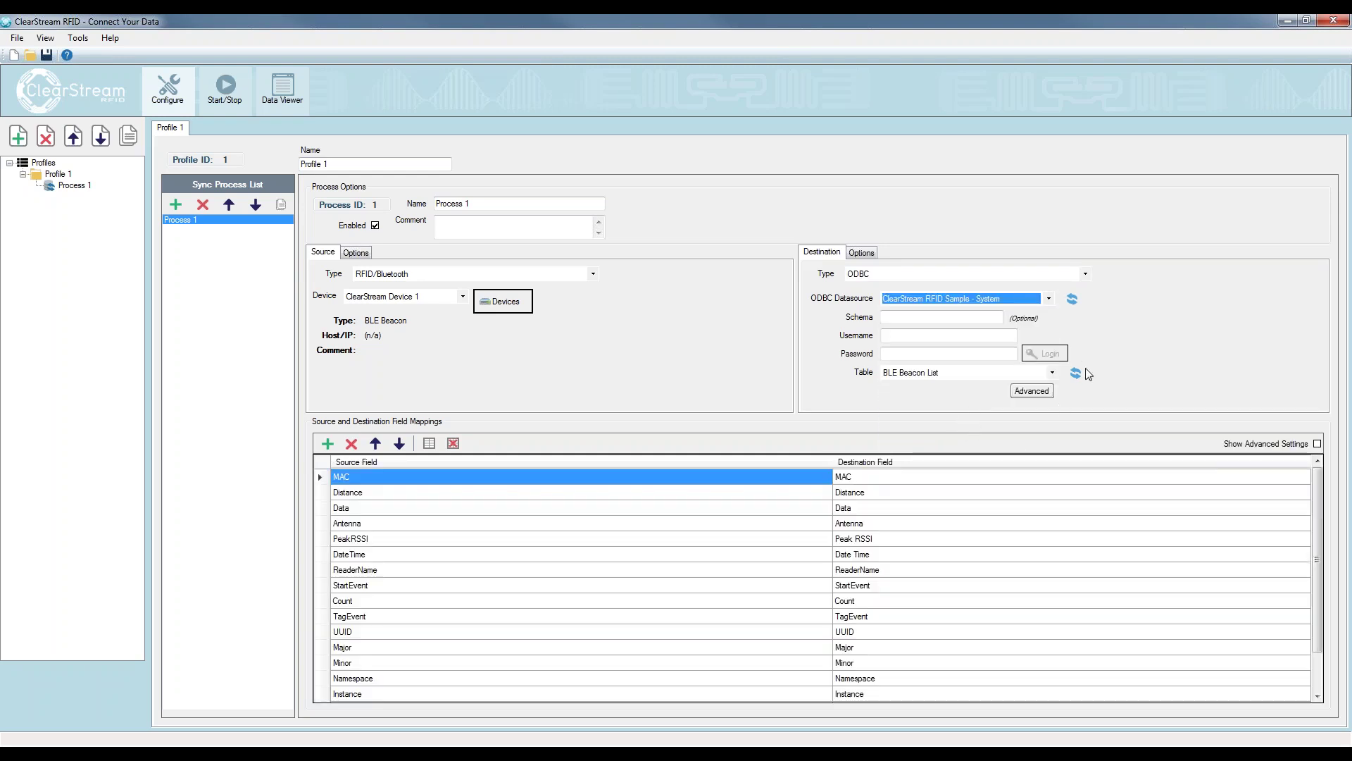
{"action": "left_click", "coordinate": [958, 373]}
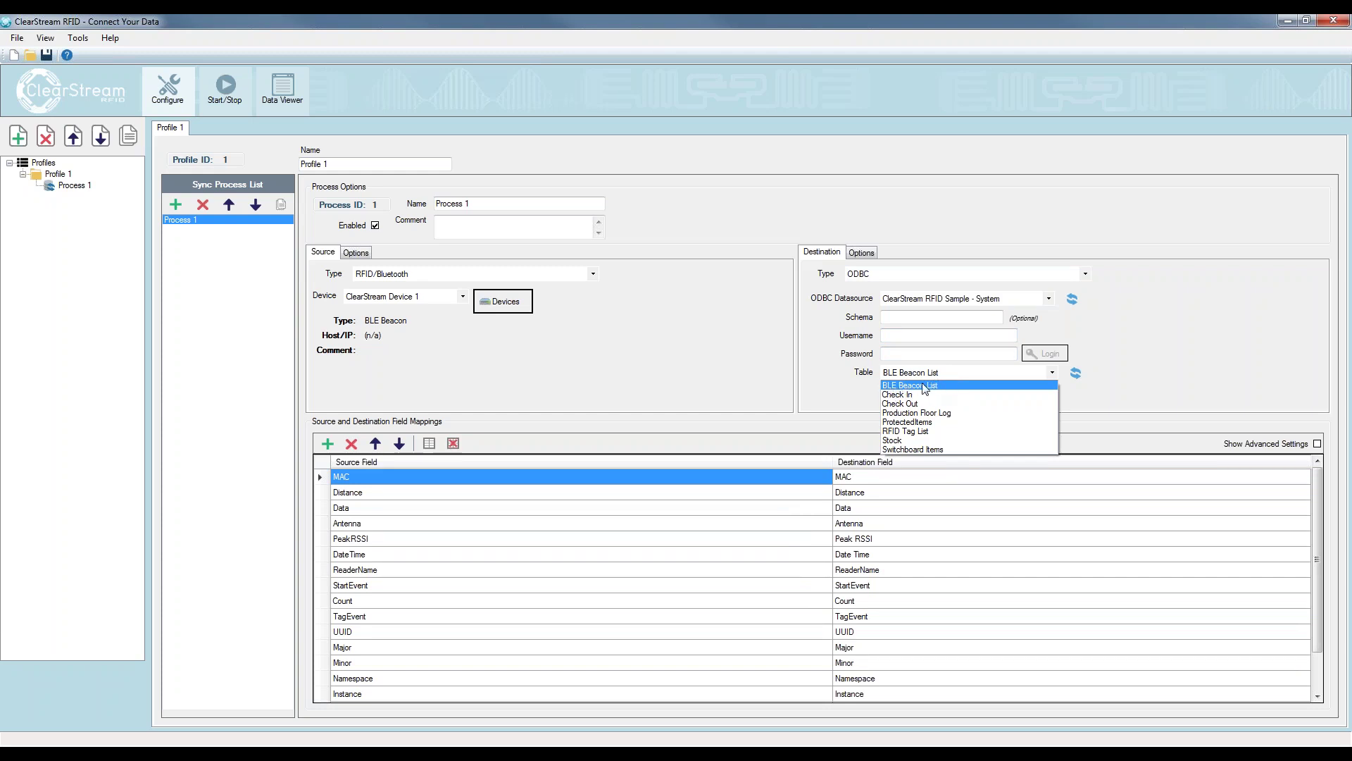
{"action": "left_click", "coordinate": [819, 388]}
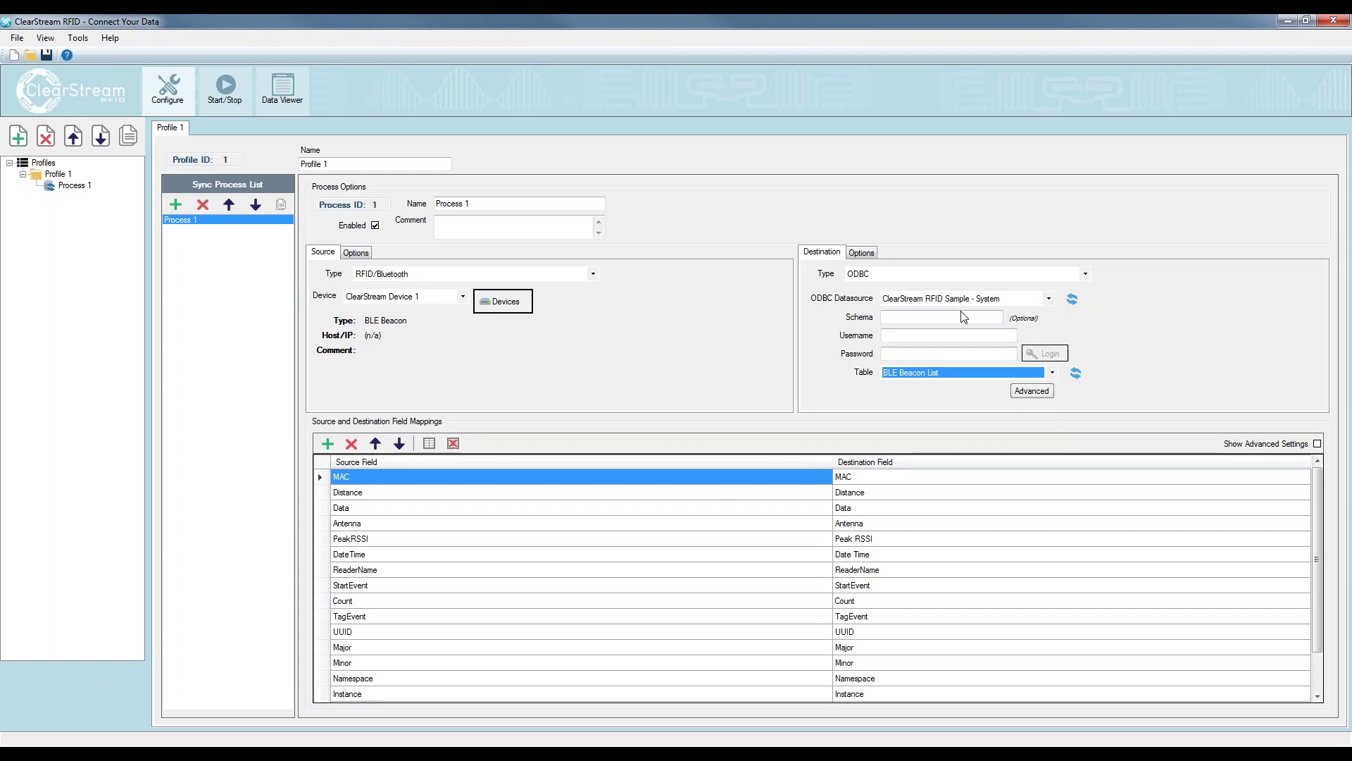
{"action": "left_click", "coordinate": [1048, 300]}
{"action": "left_click", "coordinate": [1151, 283]}
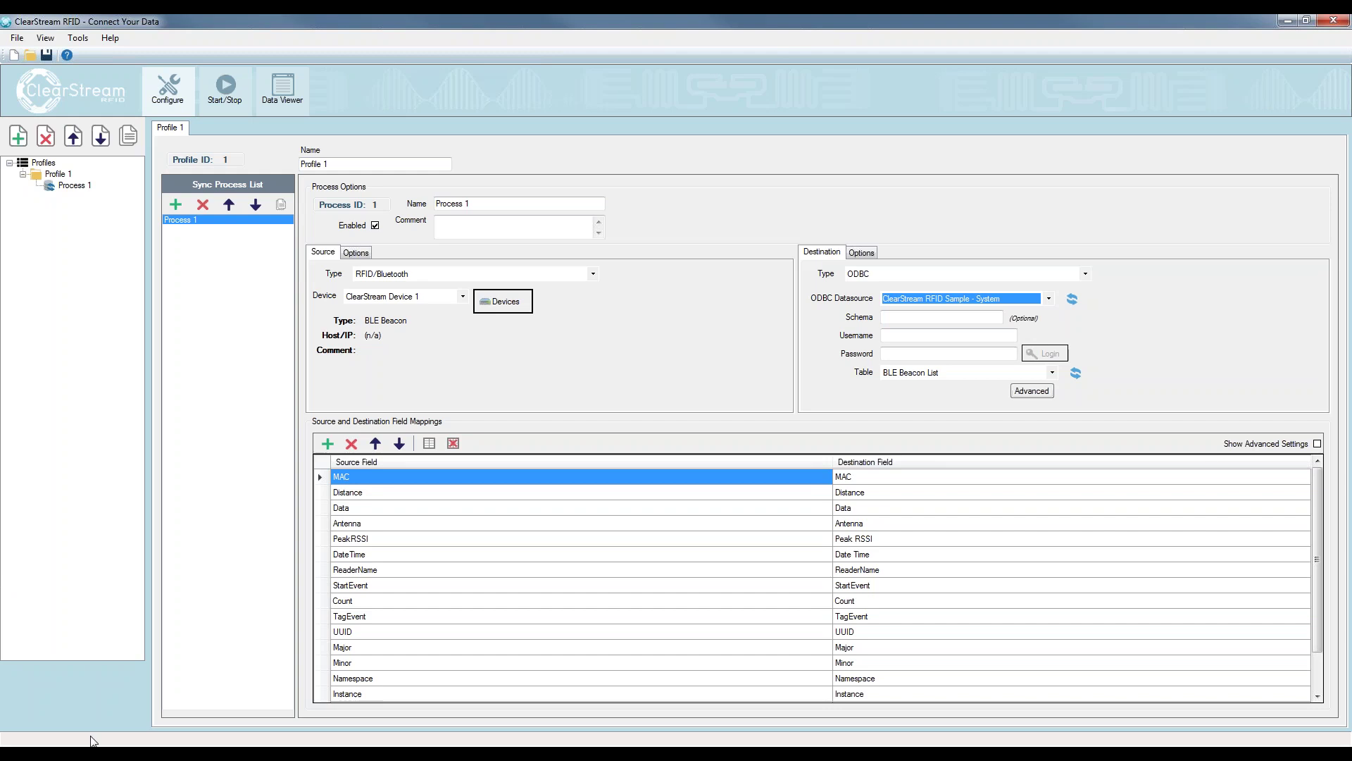
Browse to C:\Program Files (x86)\PTS\ClearStream RFID 6\Data and open ClearStreamRFID_Samples.mdb
{"action": "left_click", "coordinate": [148, 676]}
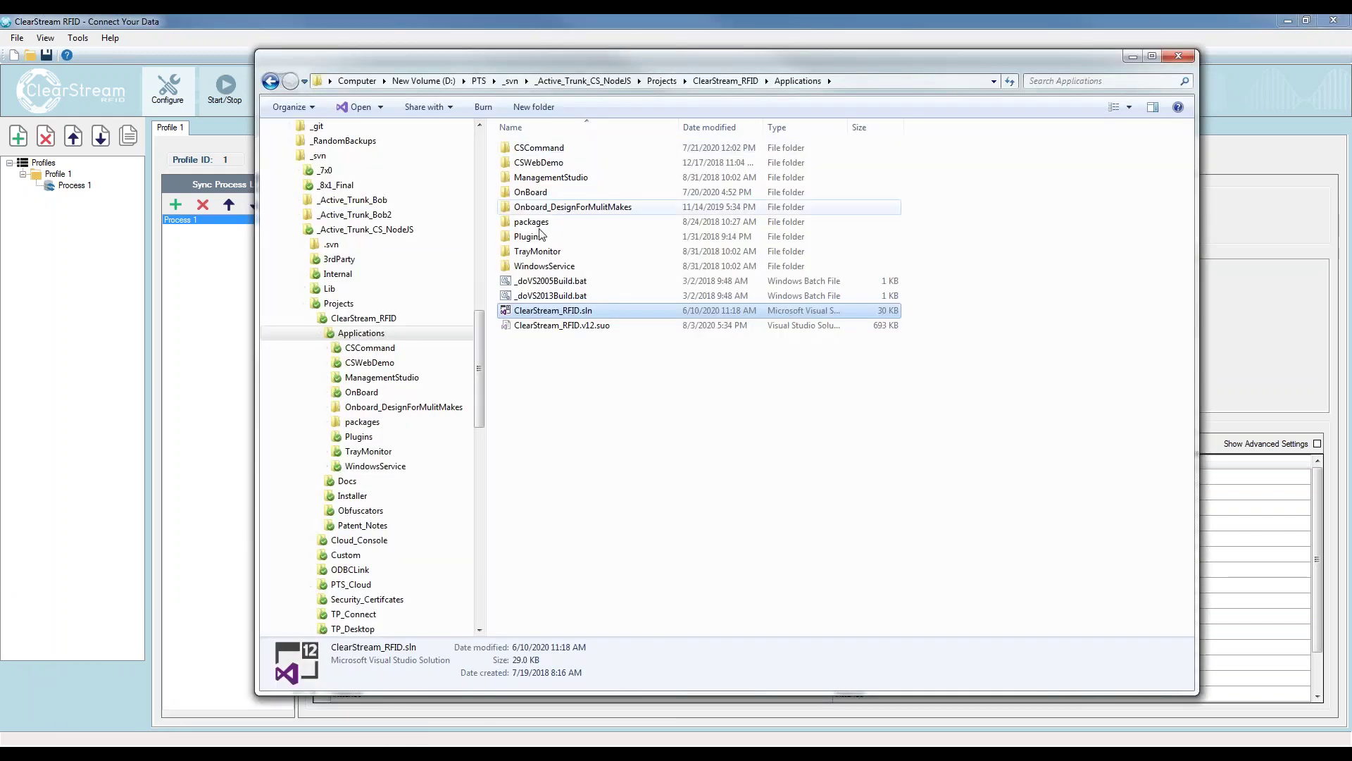
{"action": "scroll", "coordinate": [484, 356], "scroll_direction": "up", "scroll_amount": 14}
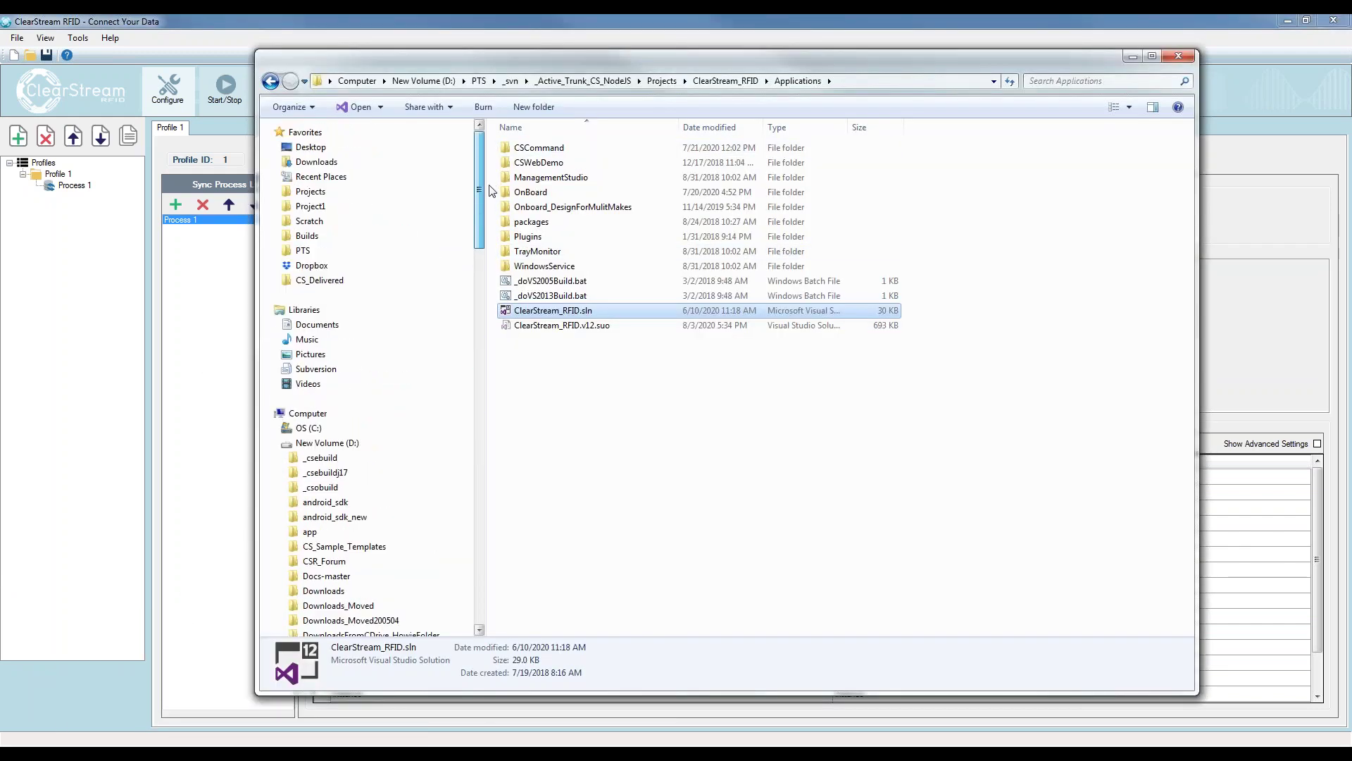
{"action": "left_click", "coordinate": [309, 259]}
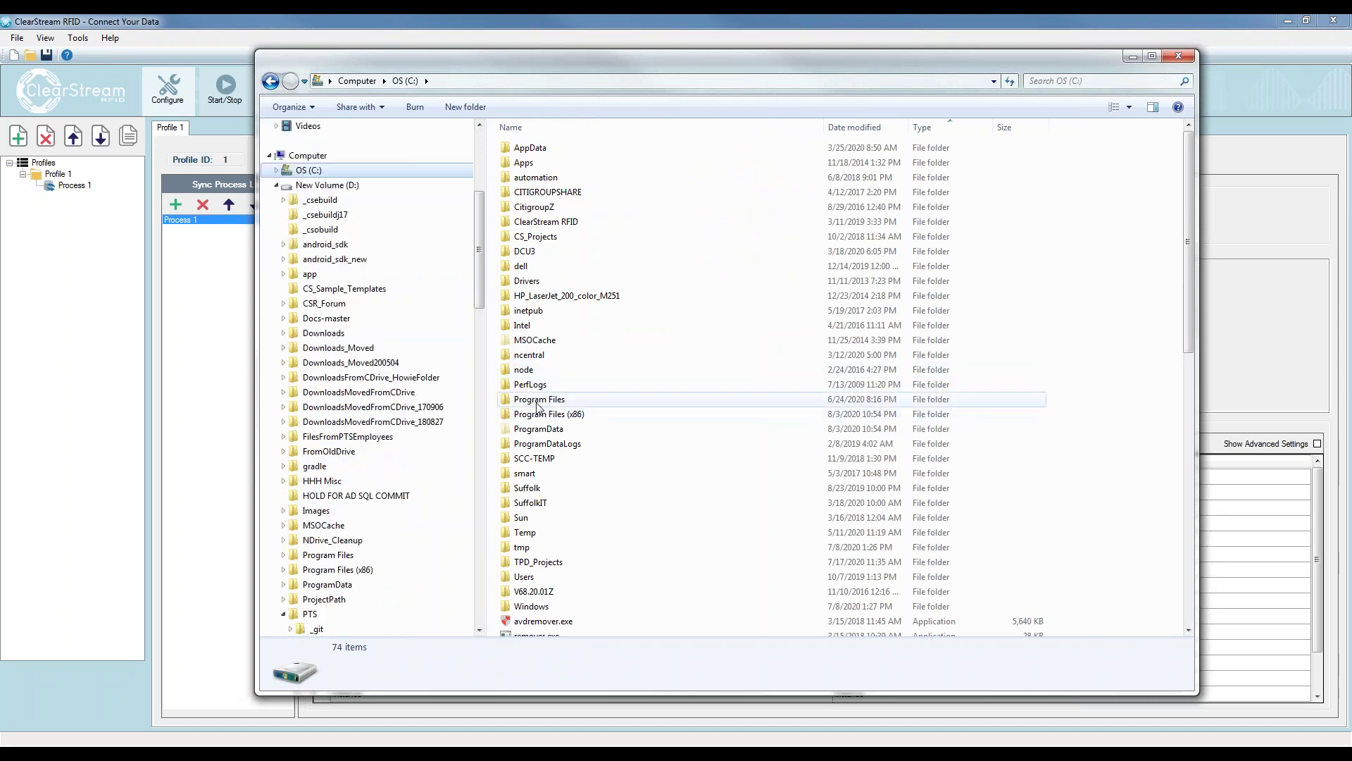
{"action": "double_click", "coordinate": [549, 413]}
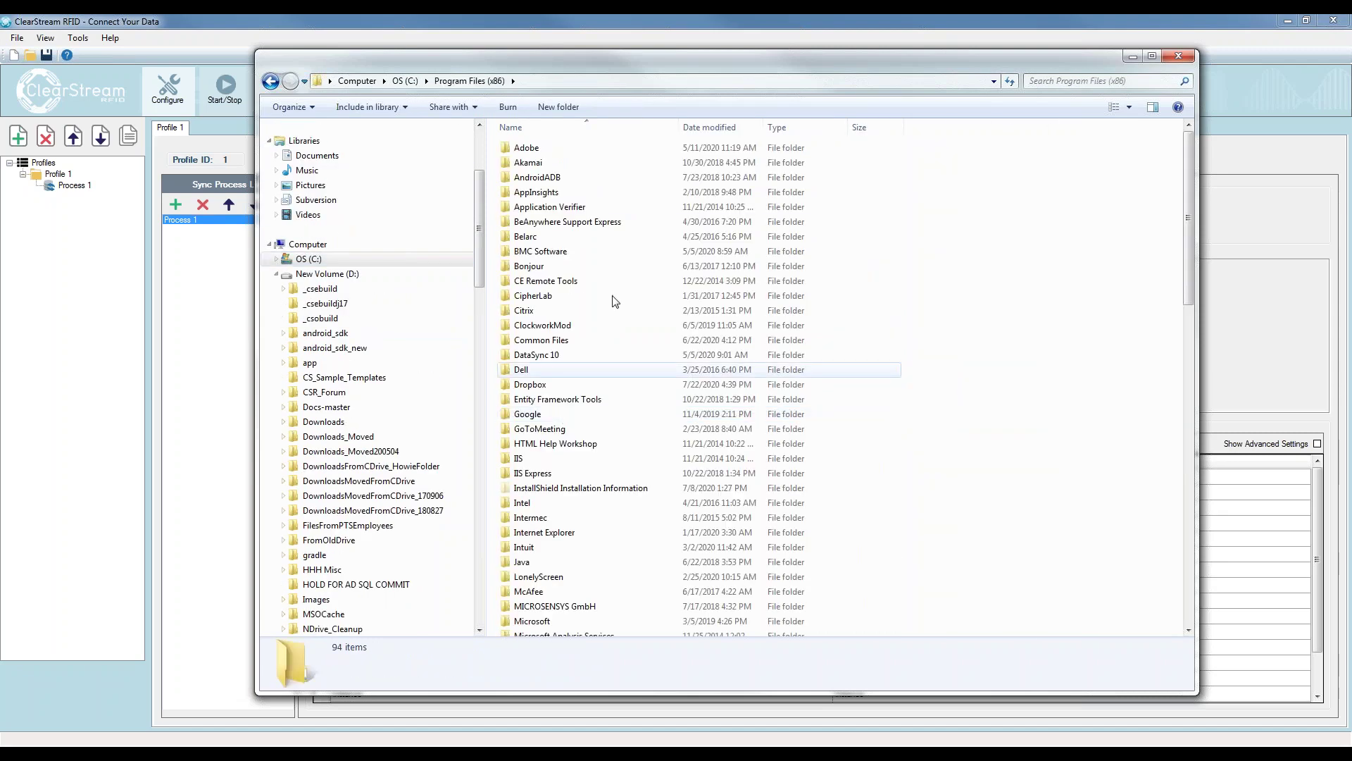
{"action": "left_click", "coordinate": [563, 281]}
{"action": "type", "text": "pts"}
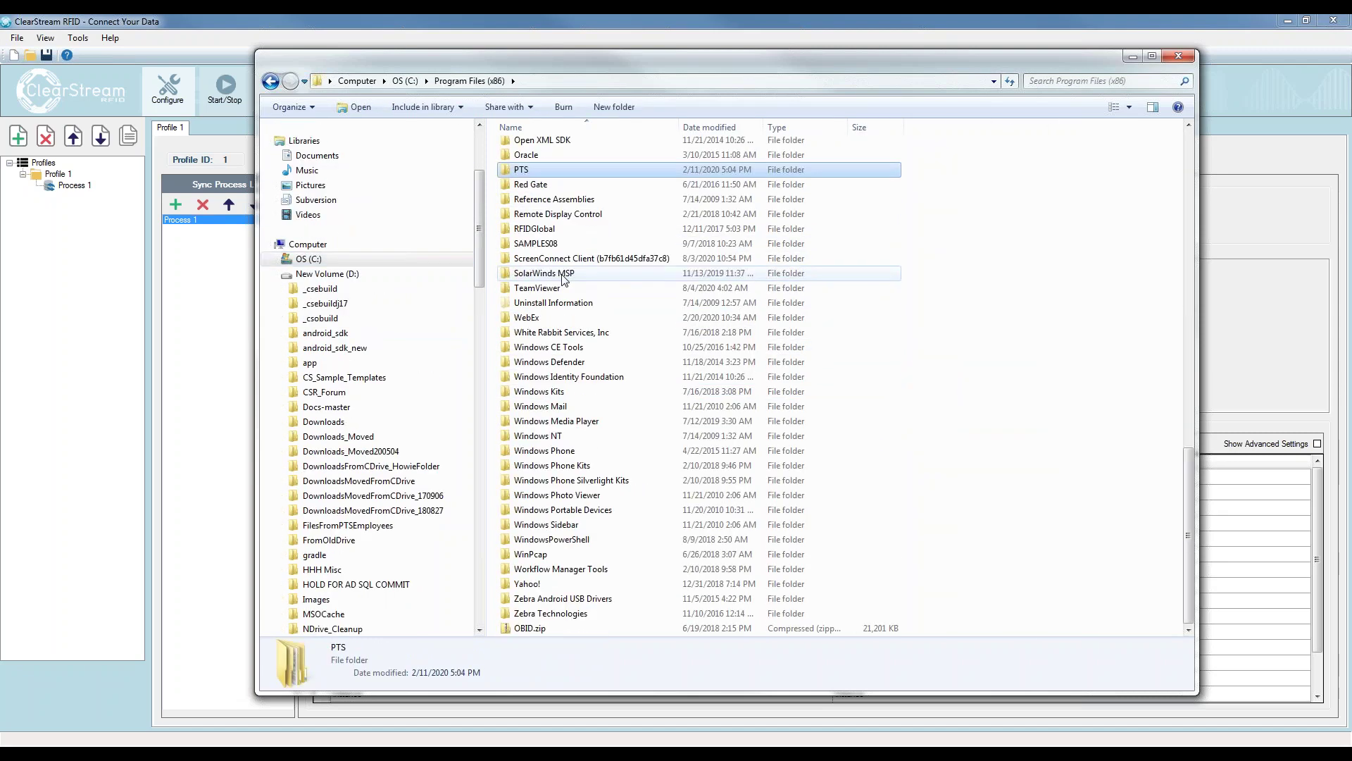
{"action": "key", "text": "Return"}
{"action": "double_click", "coordinate": [531, 208]}
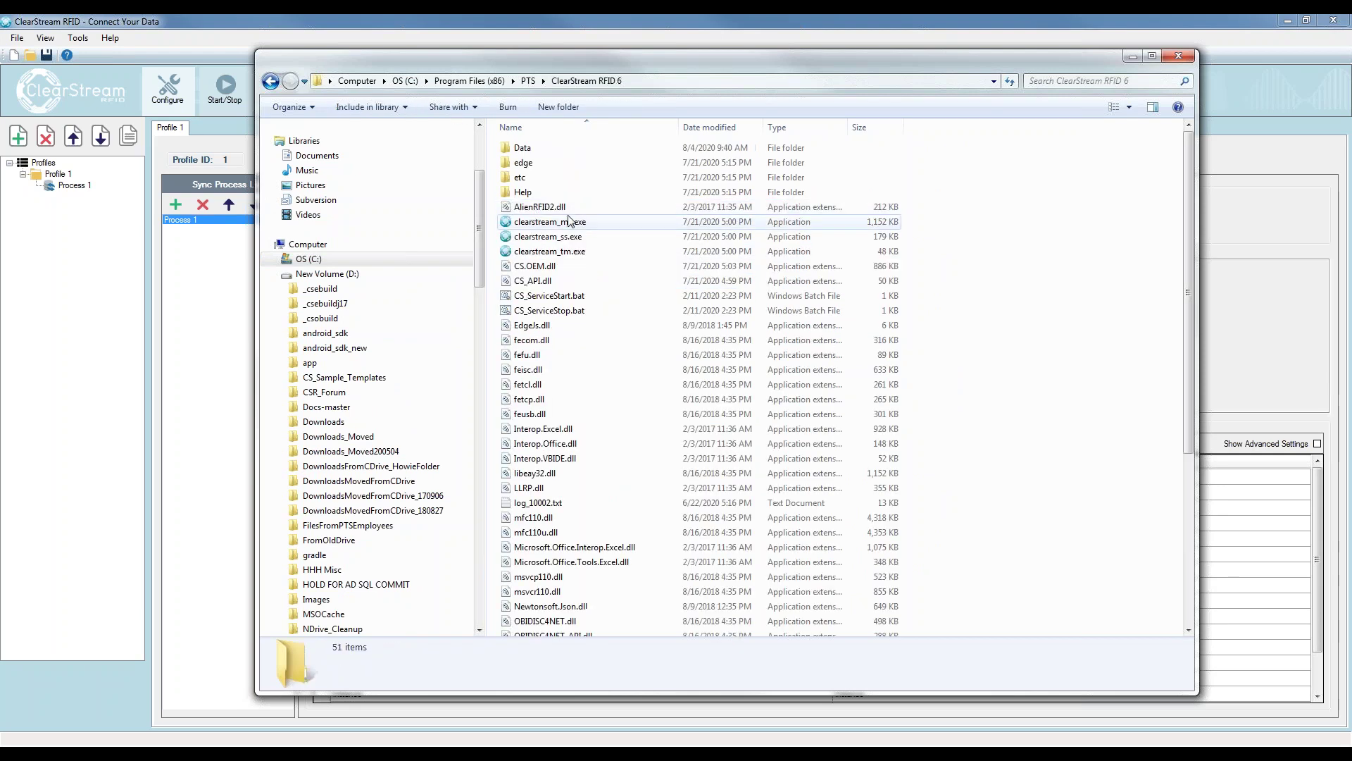
{"action": "double_click", "coordinate": [521, 147]}
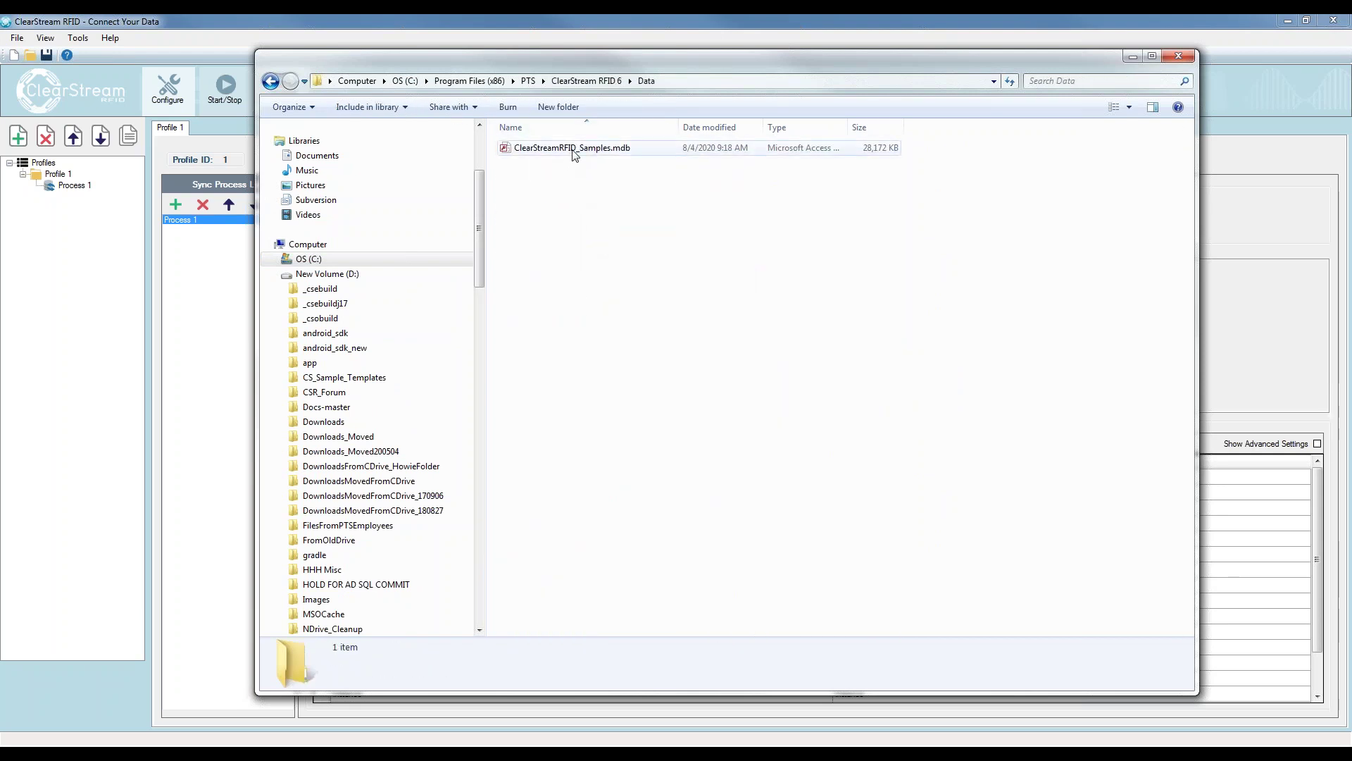
{"action": "double_click", "coordinate": [574, 149]}
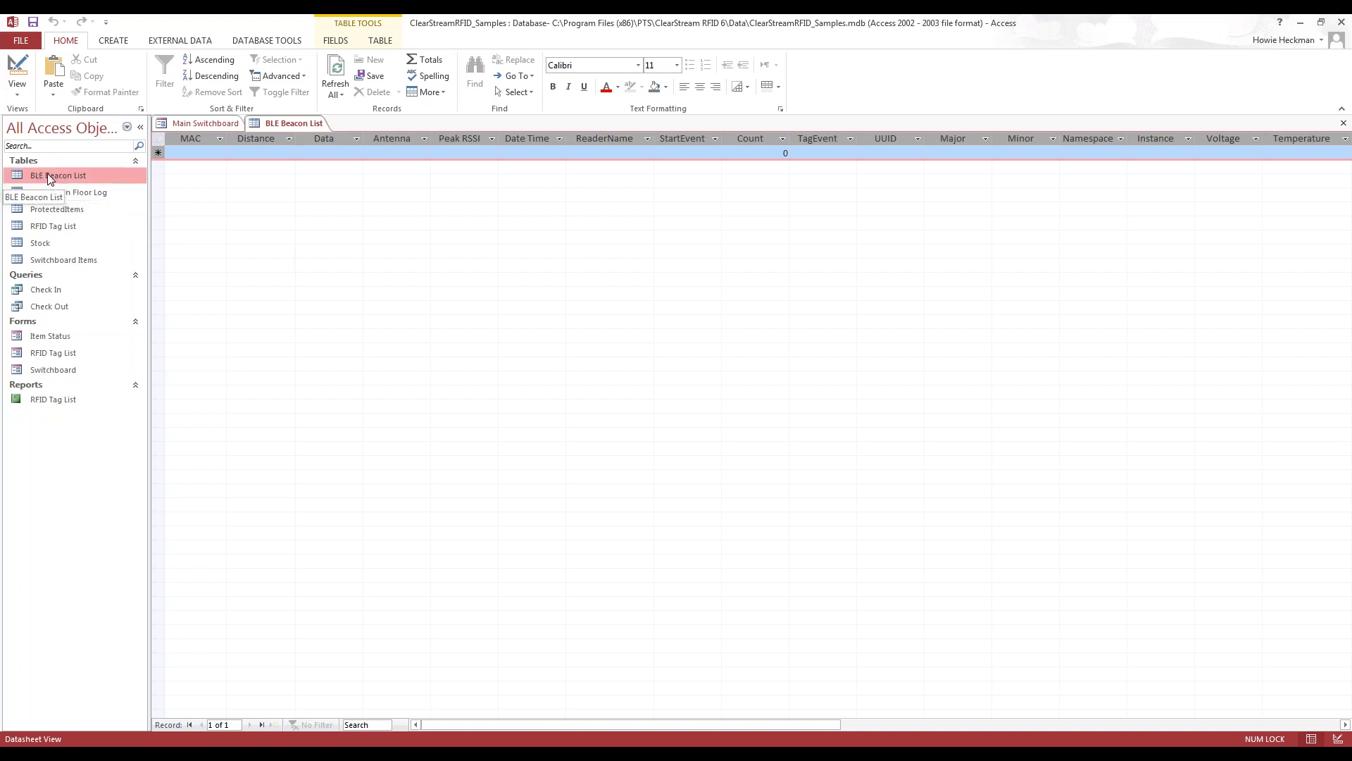
Refresh All in Access to confirm the BLE Beacon List table has no records
{"action": "left_click", "coordinate": [335, 77]}
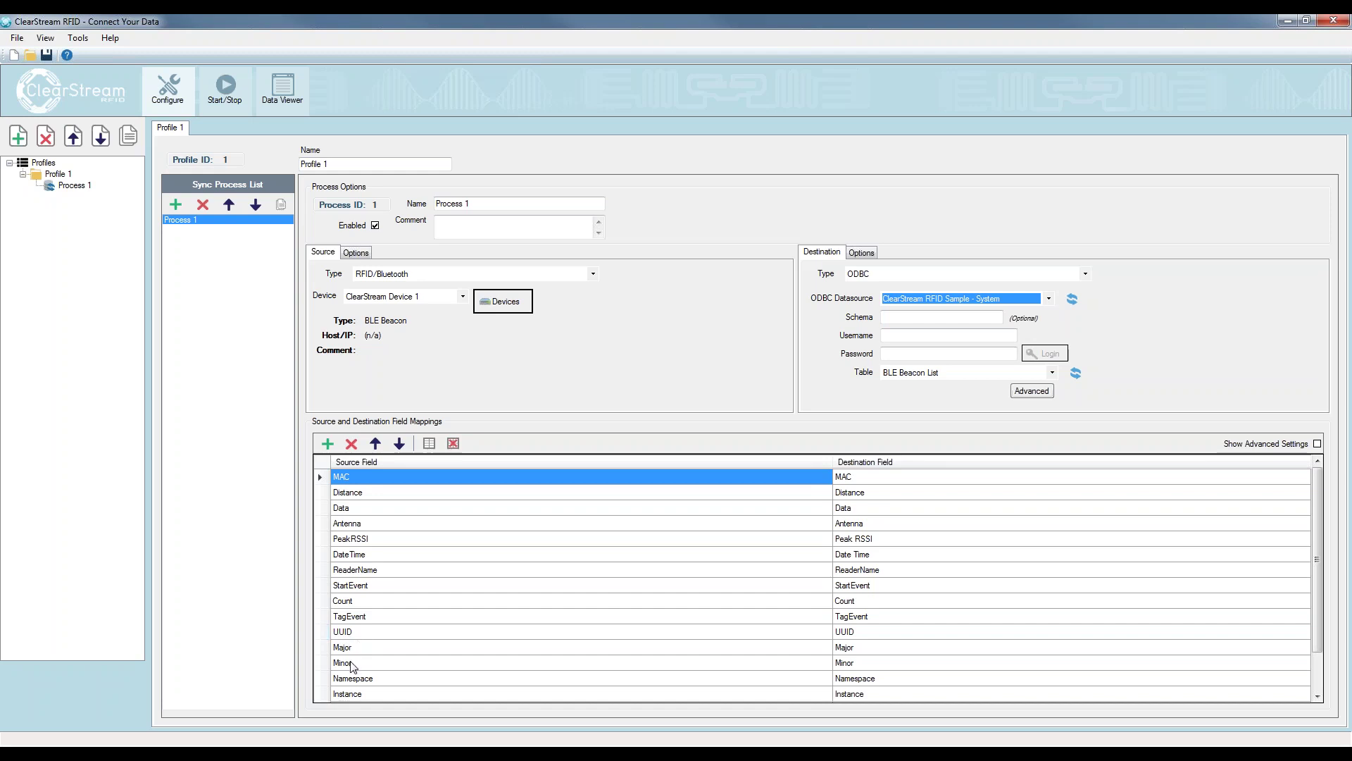
Scroll through the MAC-to-URL field mappings, then return to the top of the grid
{"action": "scroll", "coordinate": [1318, 564], "scroll_direction": "down", "scroll_amount": 1}
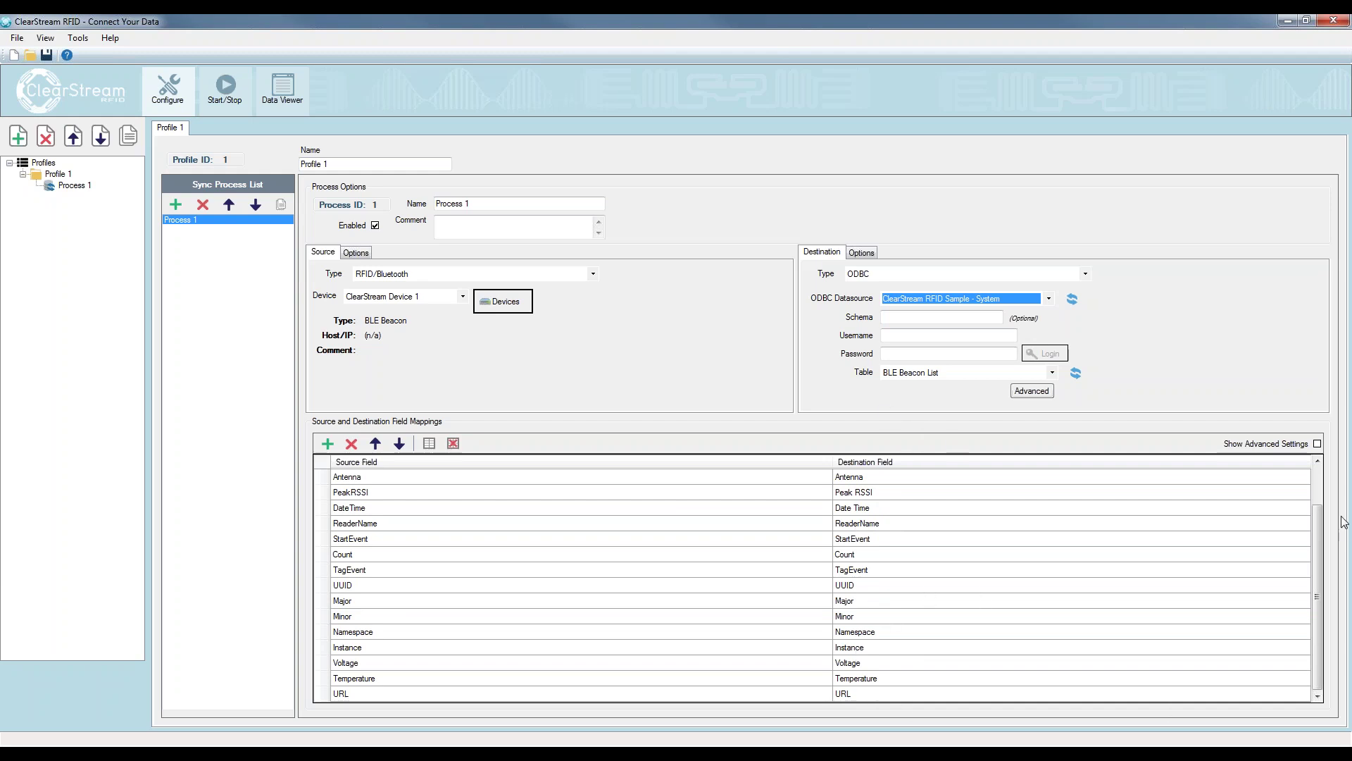
{"action": "left_click", "coordinate": [1322, 488]}
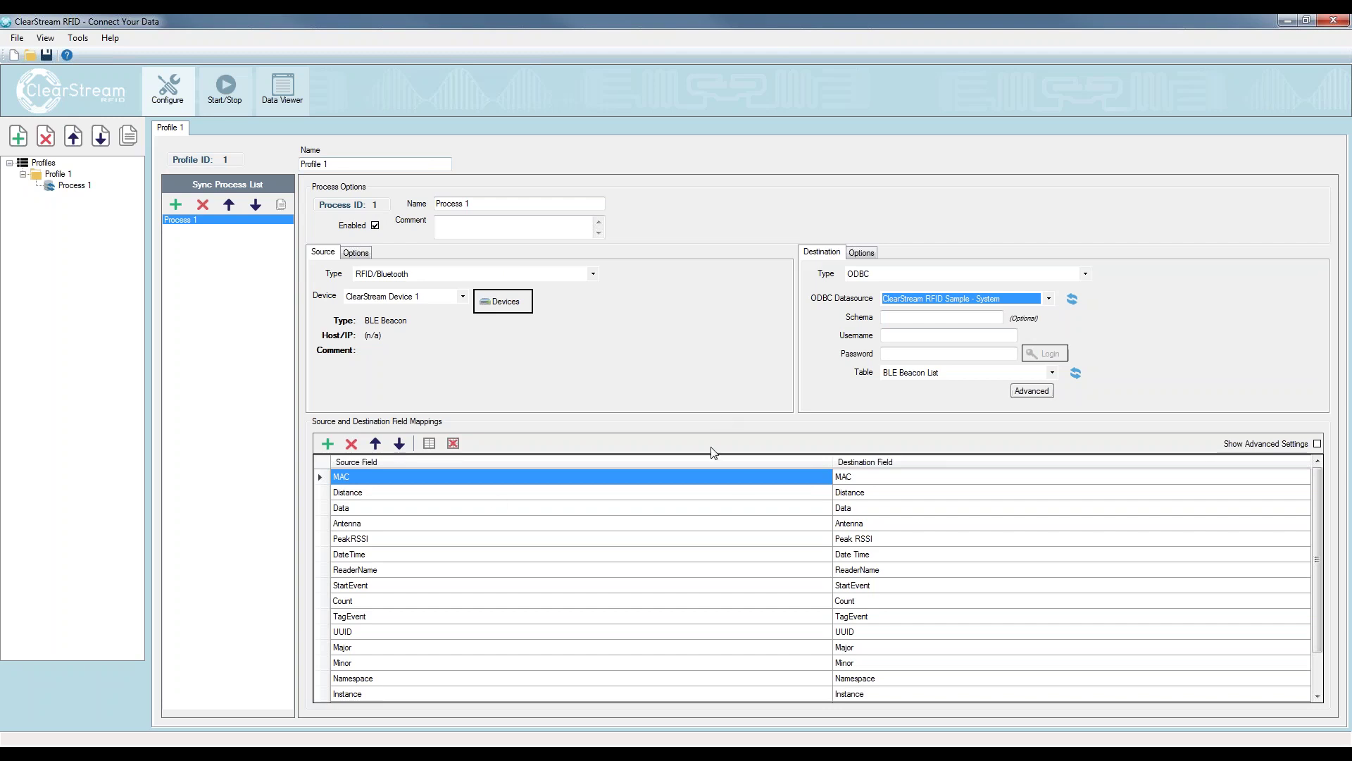
Start ClearStream Device 1 from the Start Stop Devices page so beacon readings are sent
{"action": "left_click", "coordinate": [225, 90]}
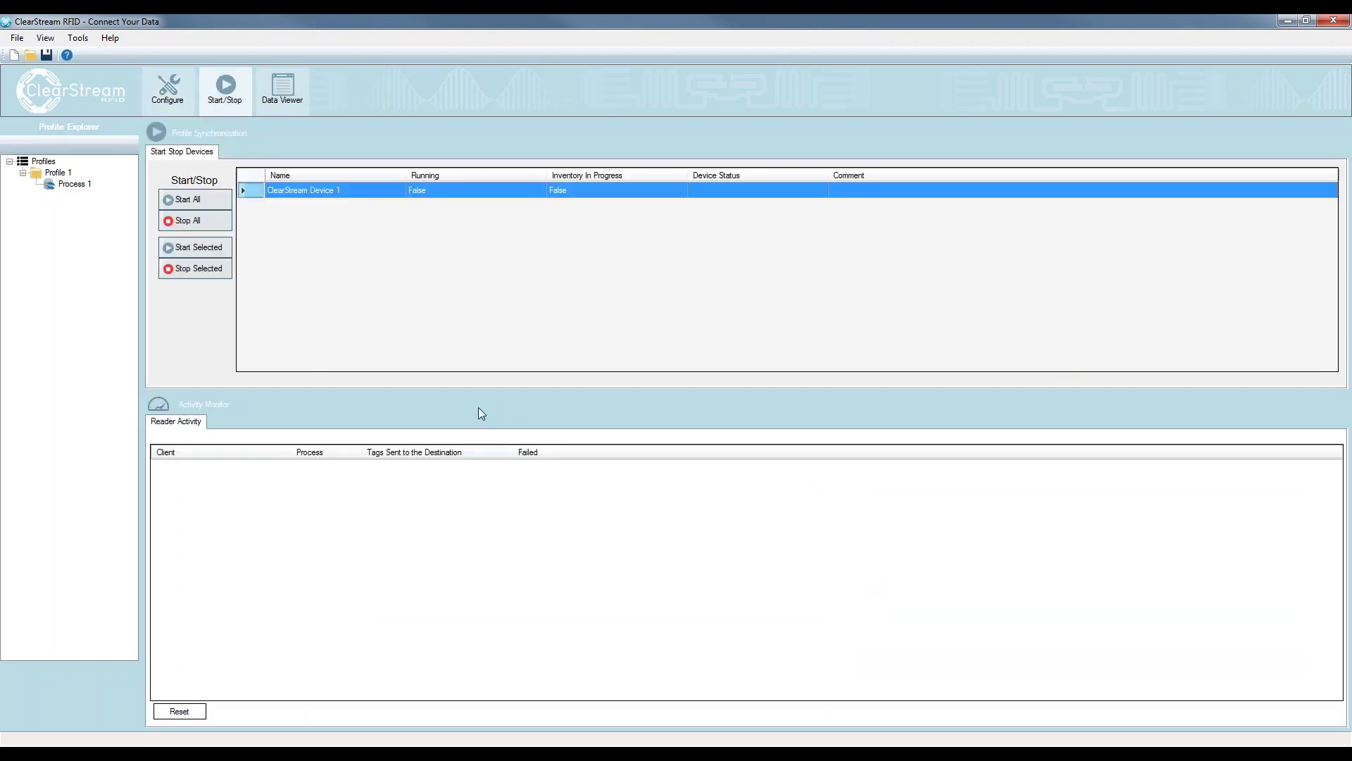
{"action": "left_click", "coordinate": [202, 248]}
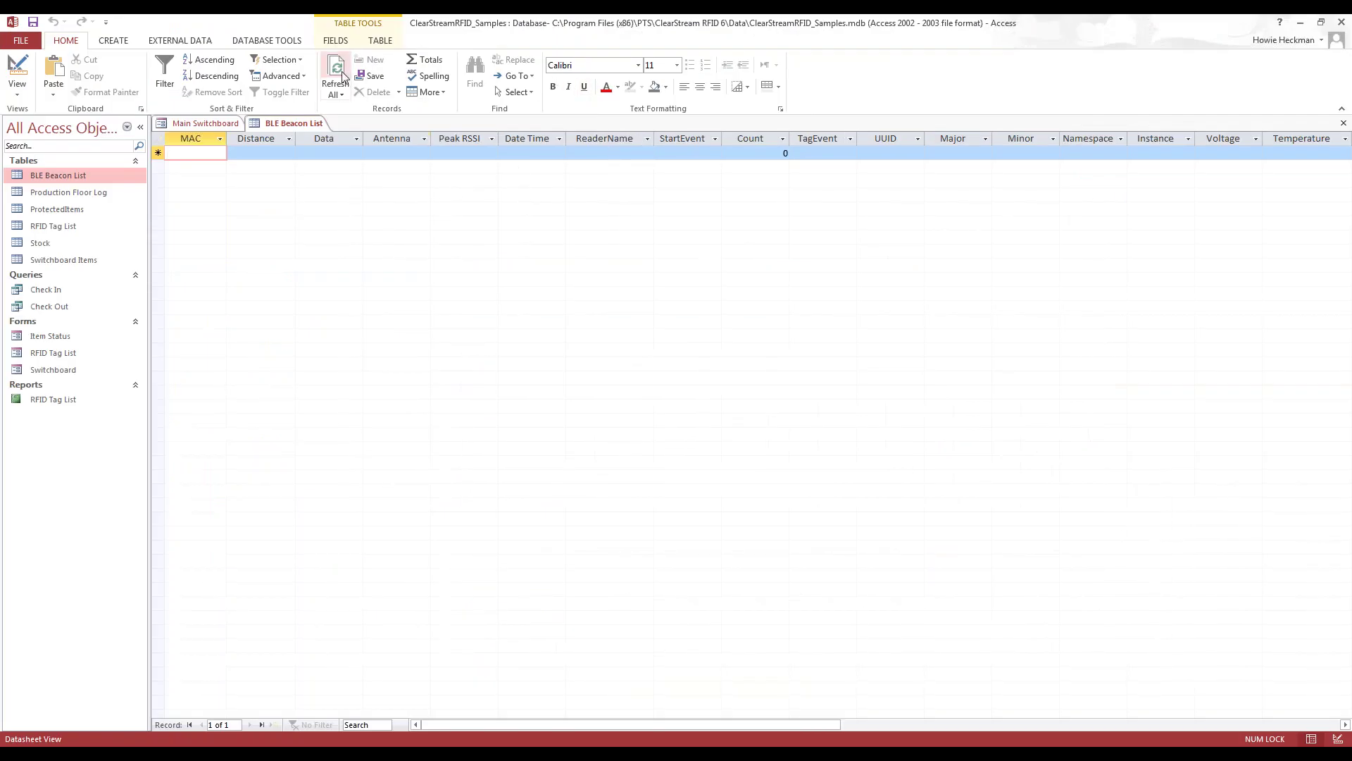
Refresh the BLE Beacon List to show the four beacons, and widen the MAC and Distance columns
{"action": "left_click", "coordinate": [335, 74]}
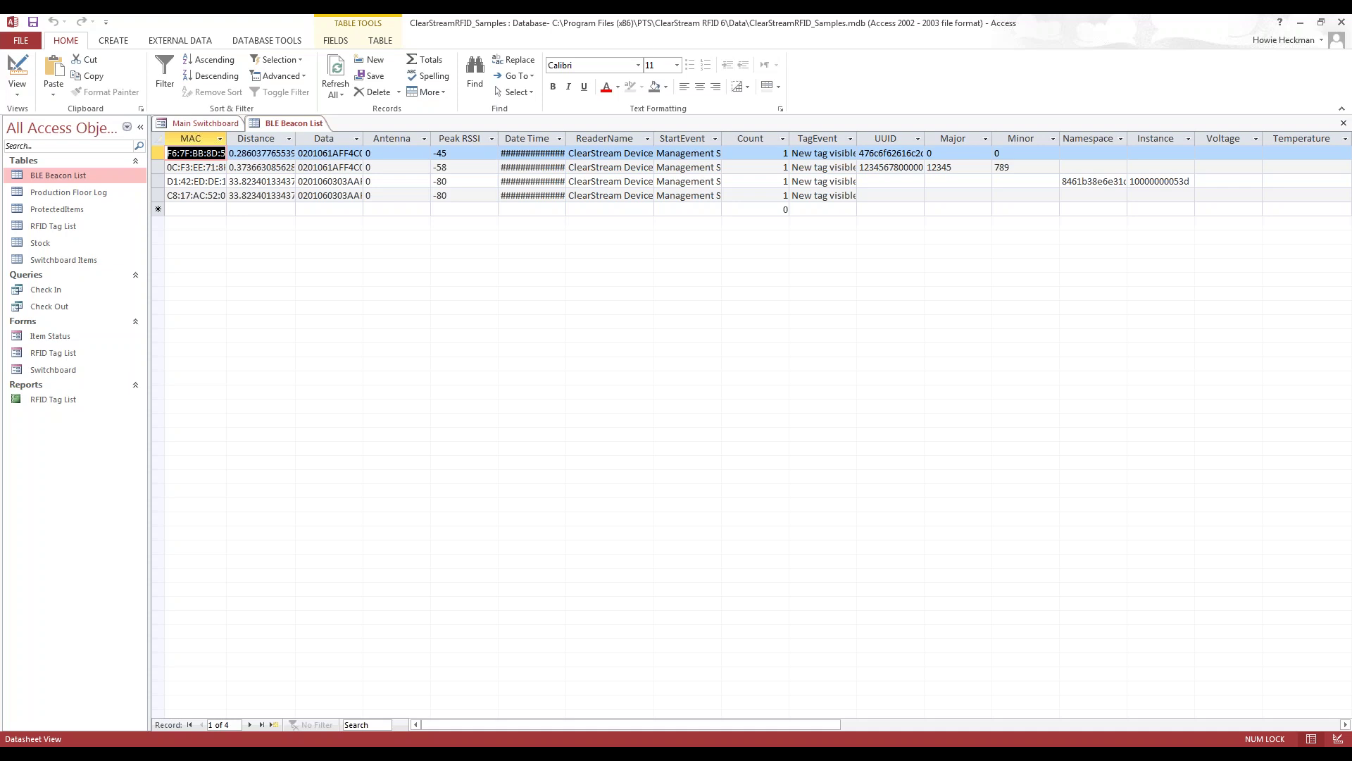
{"action": "left_click_drag", "start_coordinate": [226, 139], "coordinate": [300, 143]}
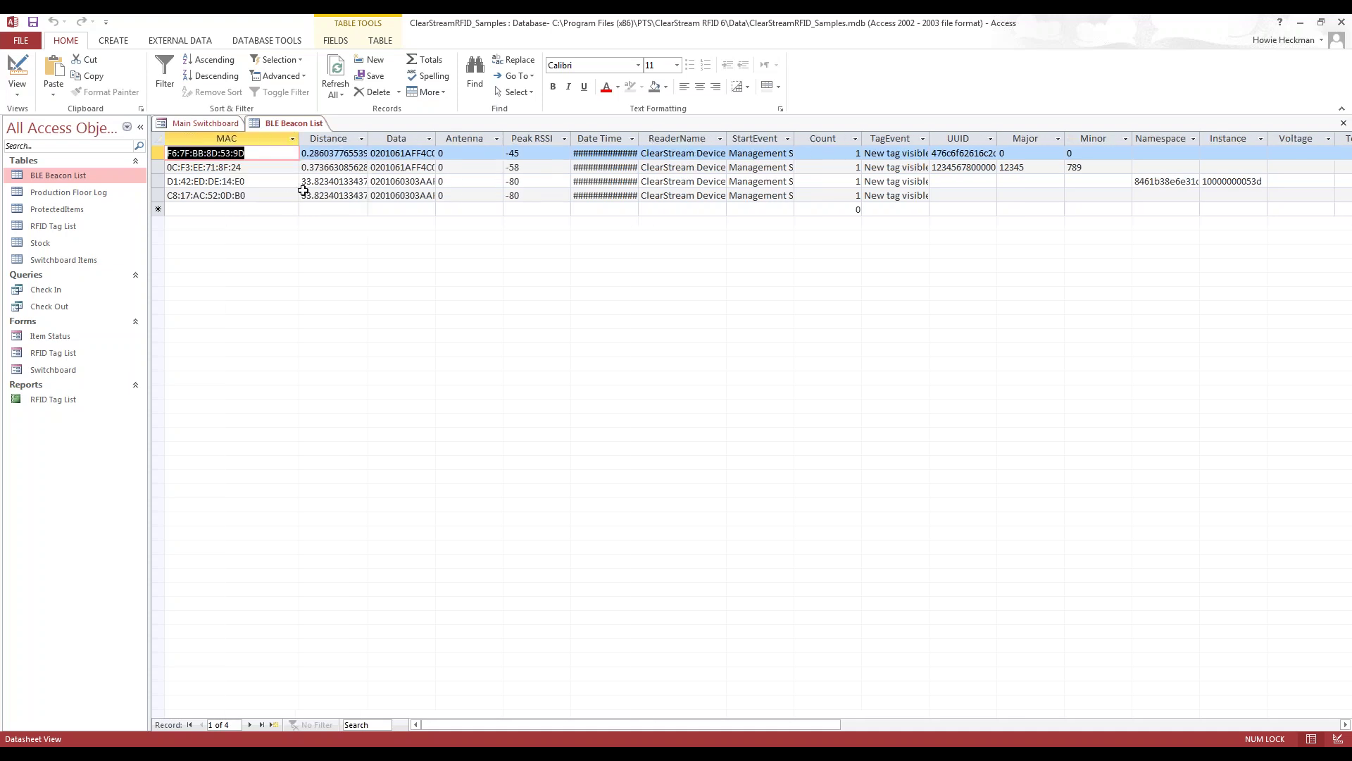
{"action": "left_click", "coordinate": [366, 141]}
{"action": "left_click", "coordinate": [361, 139]}
{"action": "left_click", "coordinate": [331, 241]}
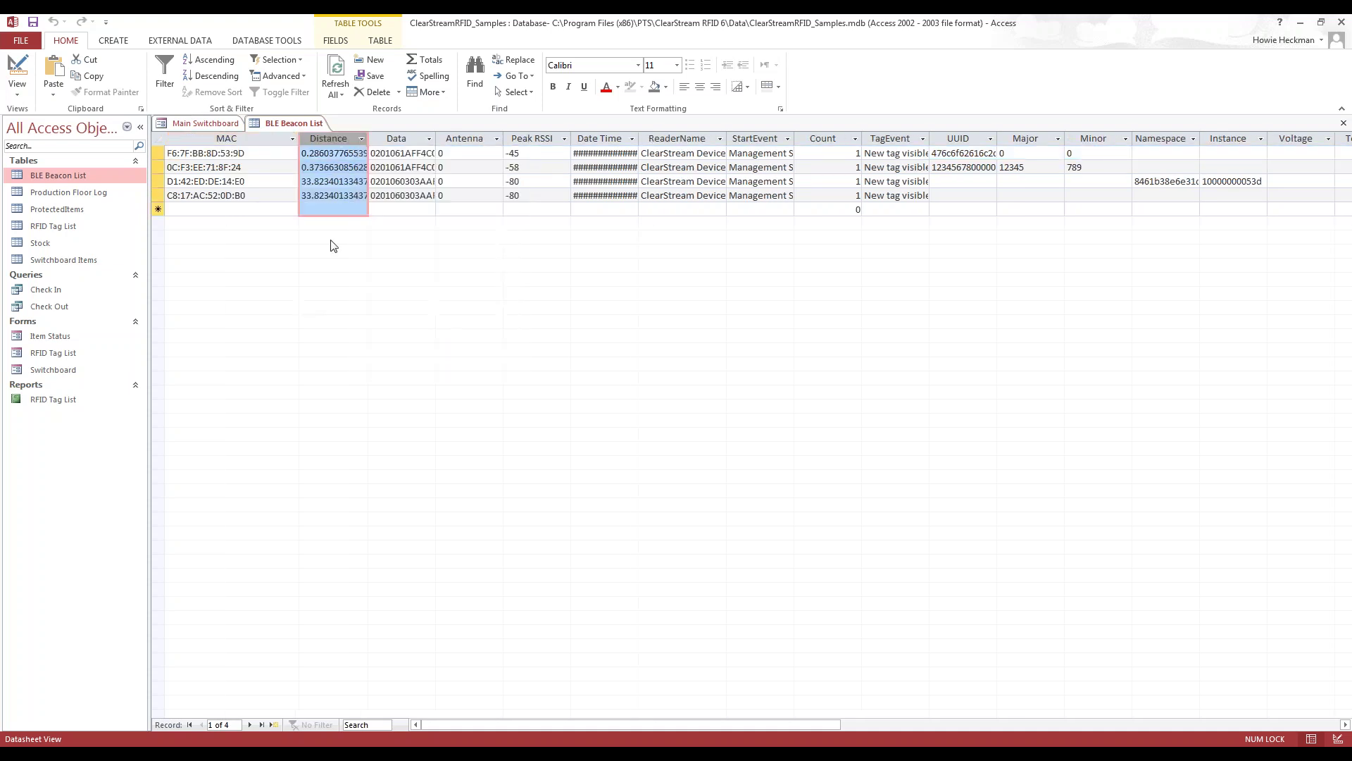
{"action": "left_click_drag", "start_coordinate": [367, 141], "coordinate": [429, 140]}
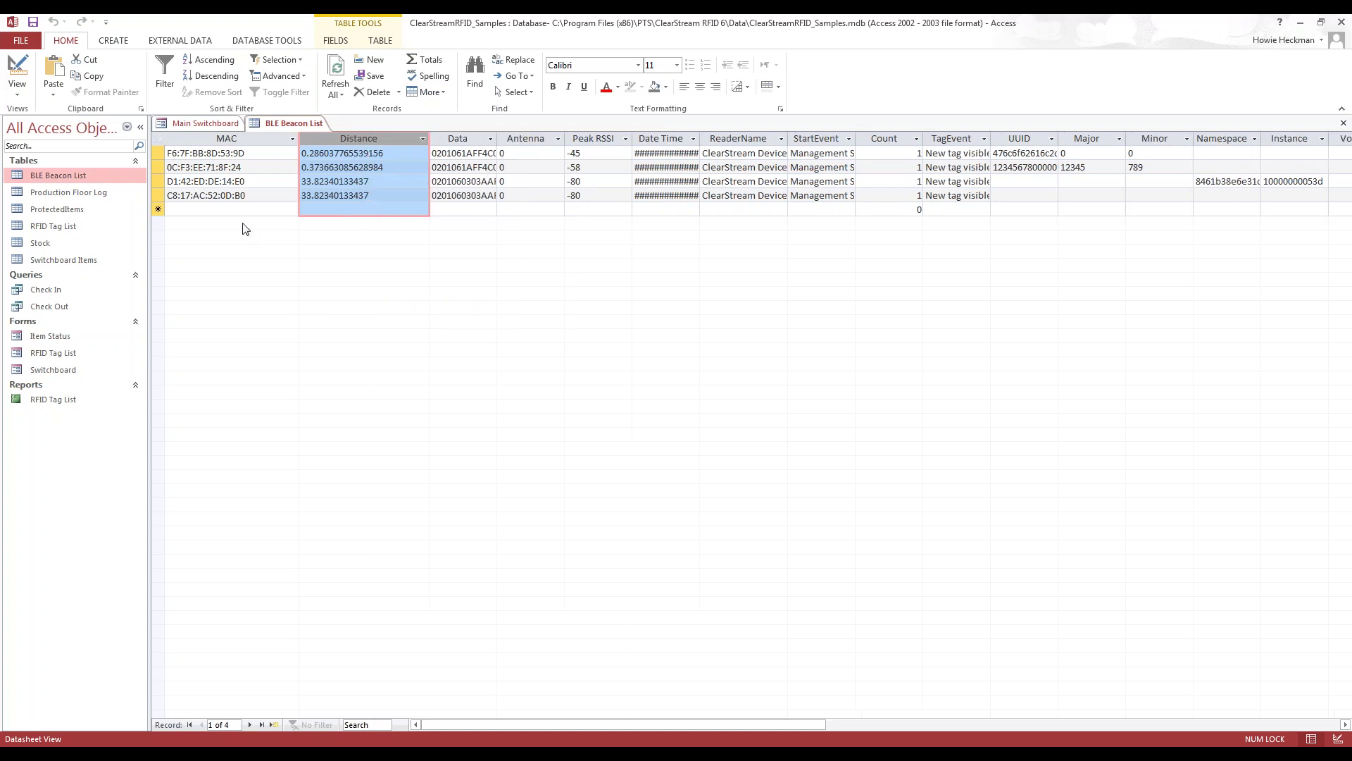
Inspect the first beacon's MAC, Data, Antenna and Peak RSSI values, and widen Date Time to replace ####
{"action": "left_click_drag", "start_coordinate": [247, 153], "coordinate": [167, 154]}
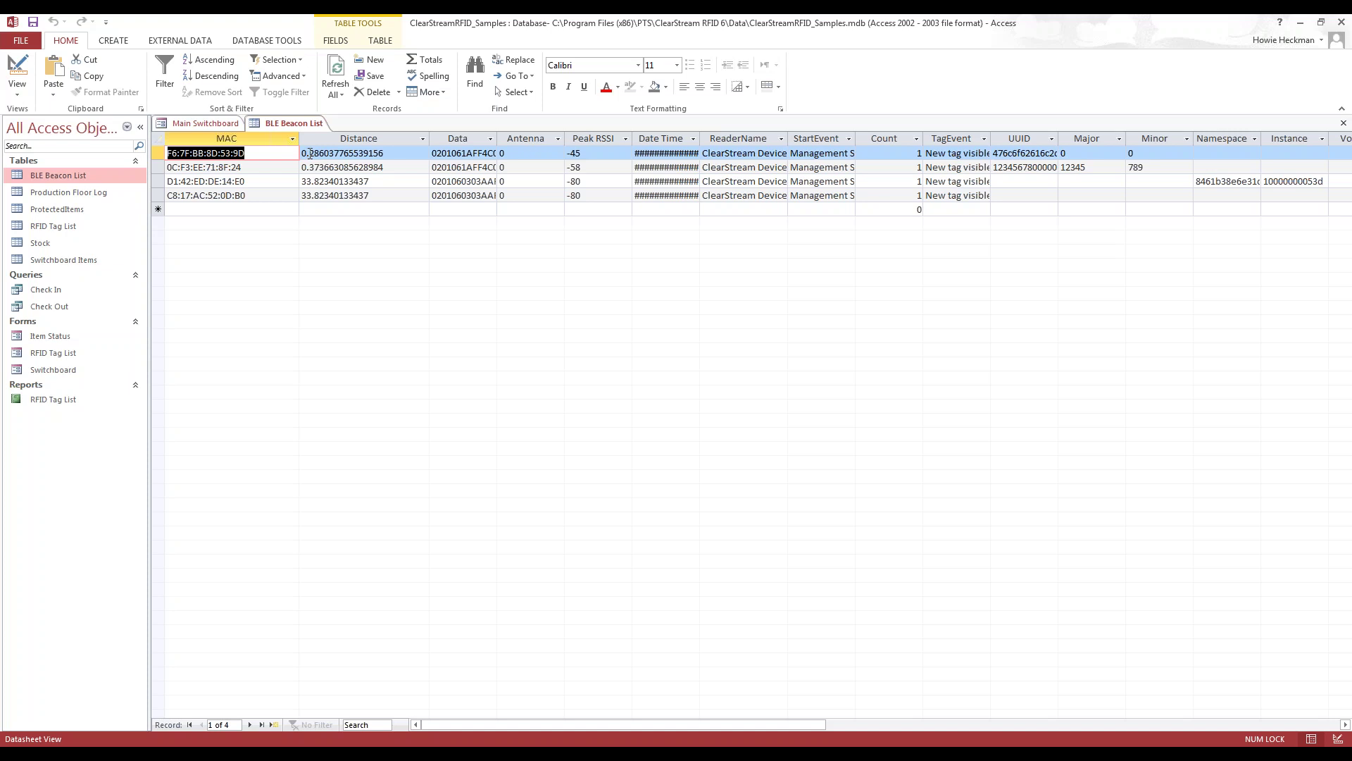
{"action": "key", "text": "Tab"}
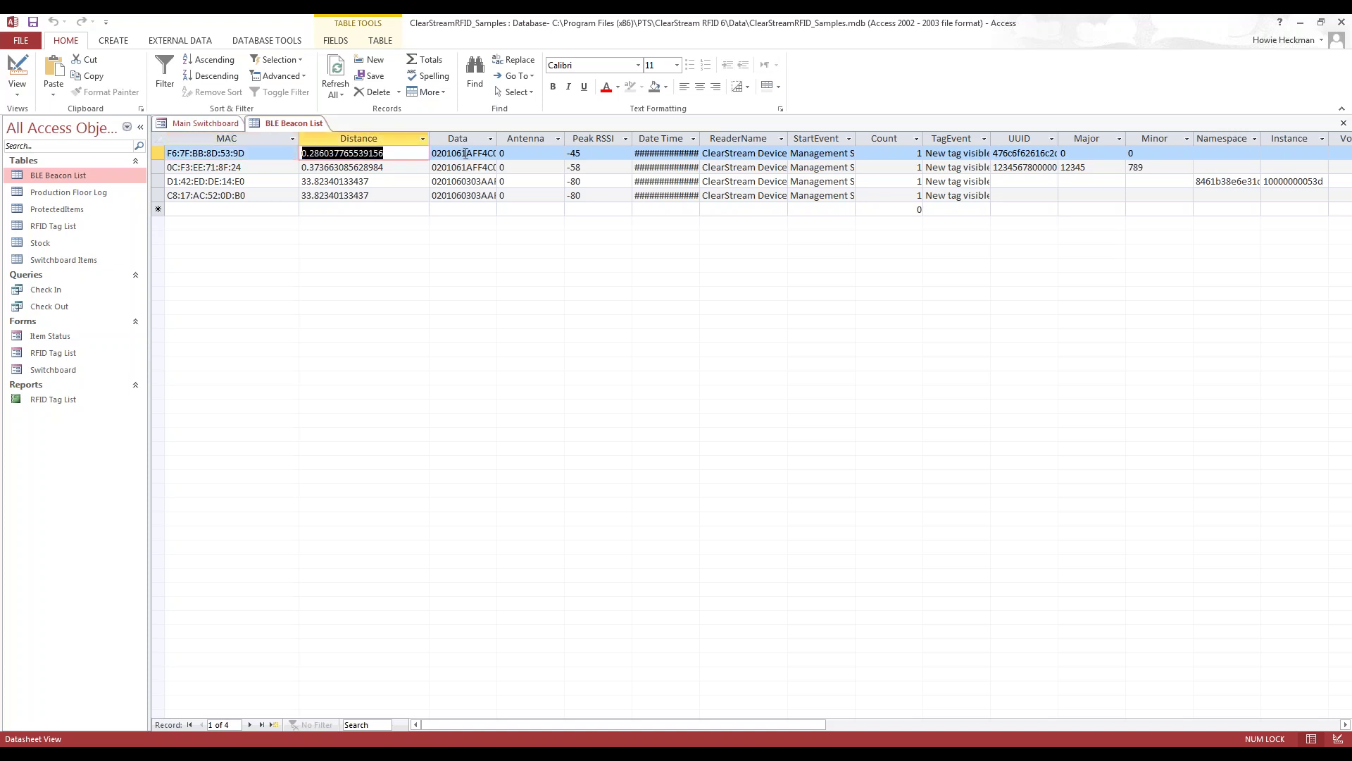
{"action": "left_click", "coordinate": [438, 153]}
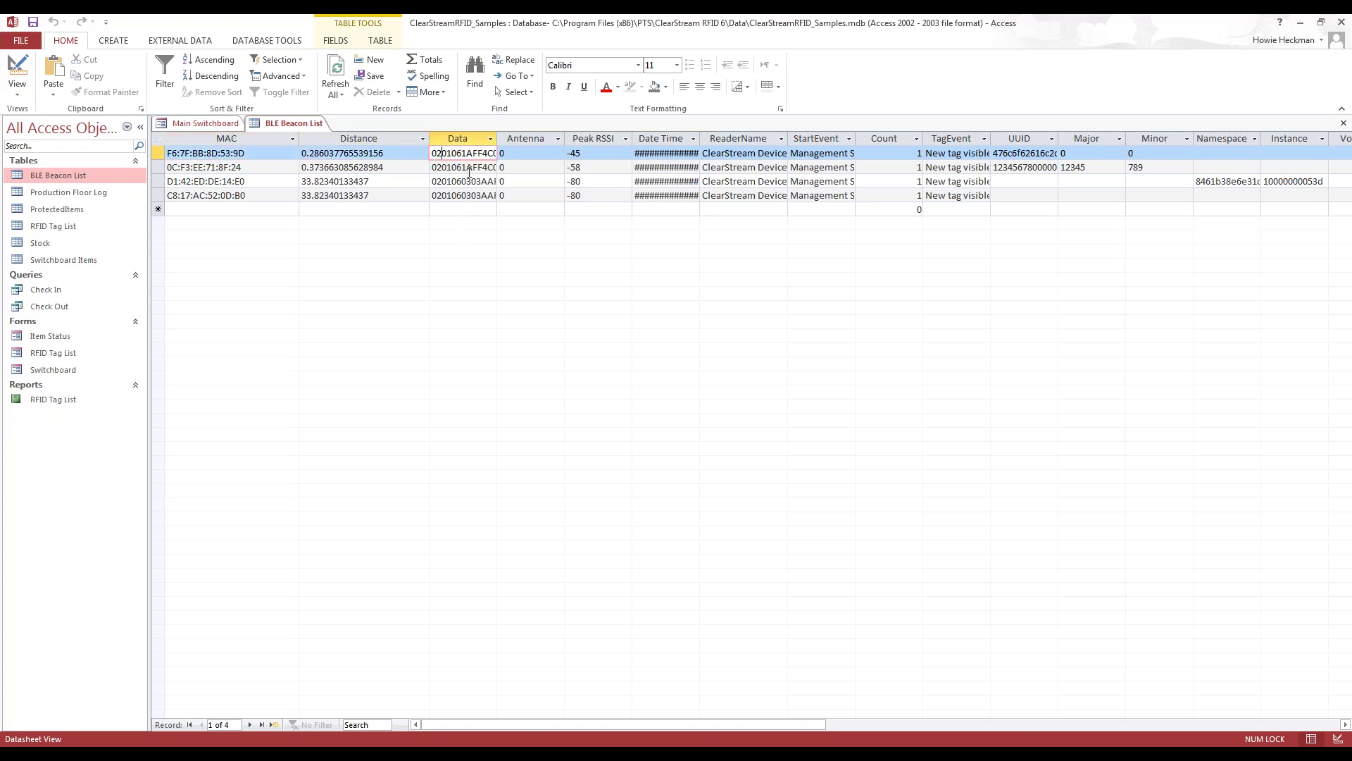
{"action": "left_click", "coordinate": [502, 154]}
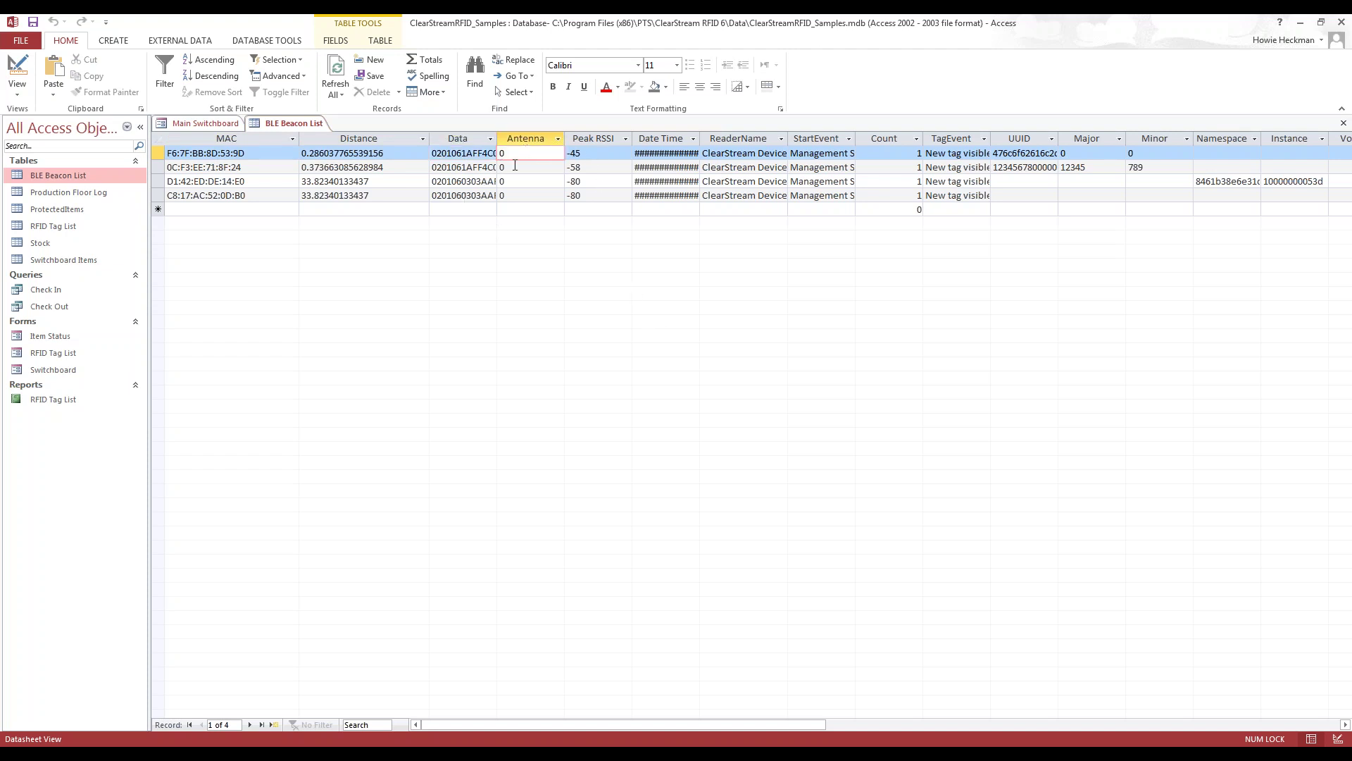
{"action": "left_click", "coordinate": [585, 157]}
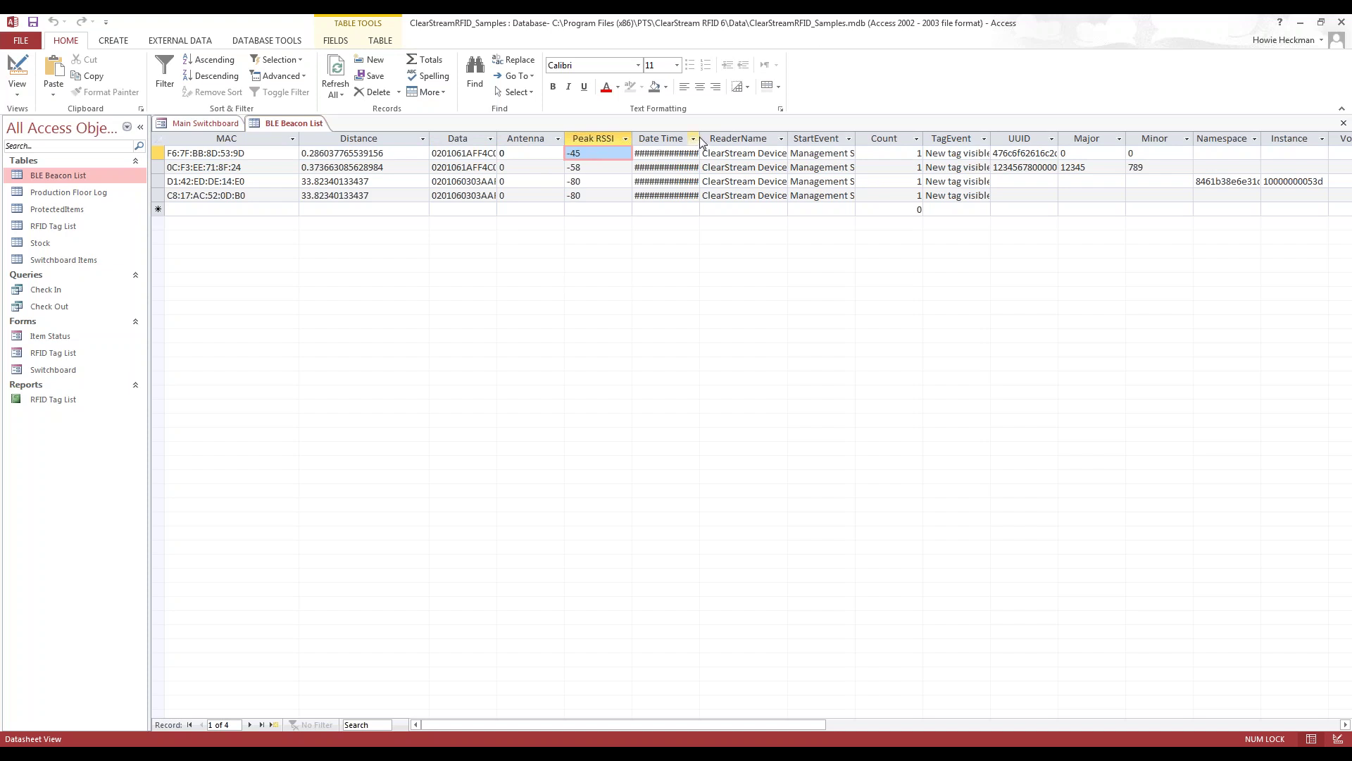
{"action": "left_click_drag", "start_coordinate": [702, 141], "coordinate": [731, 141]}
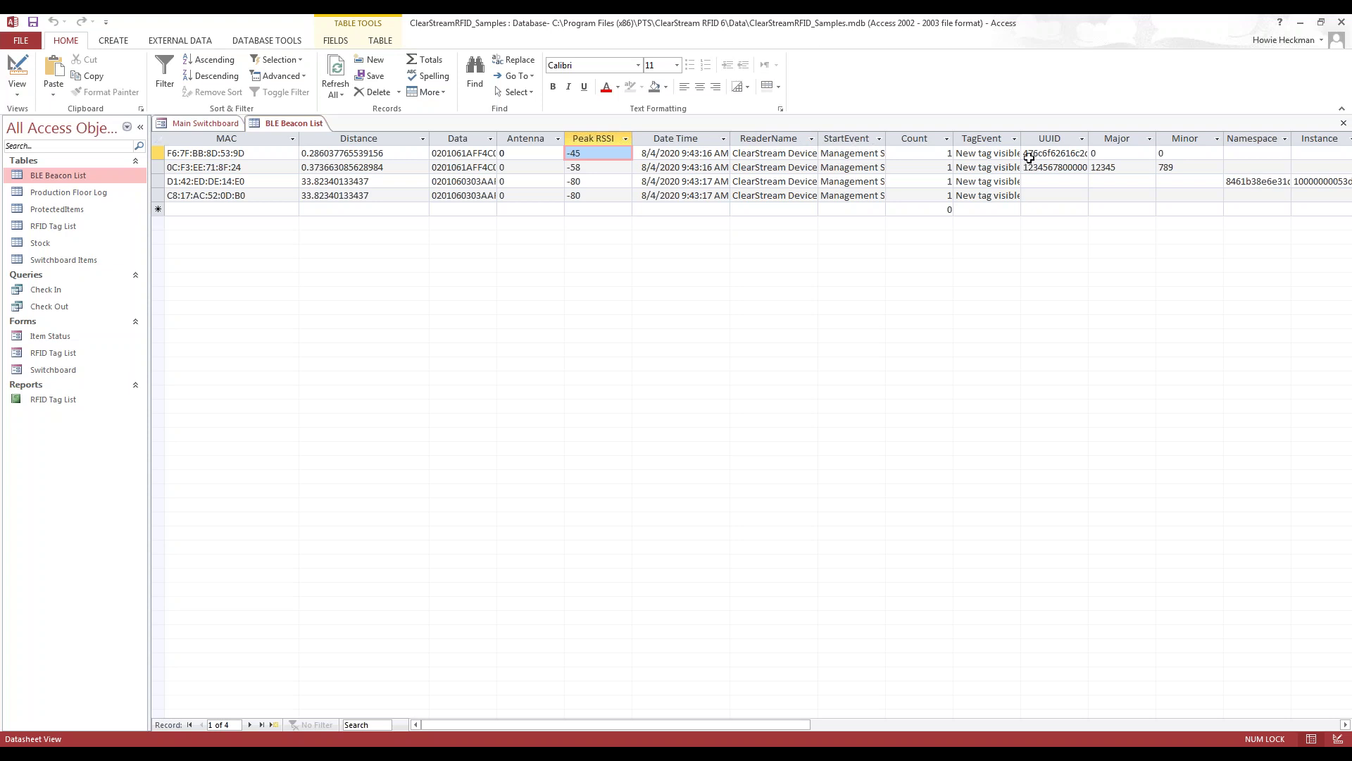
{"action": "left_click_drag", "start_coordinate": [763, 725], "coordinate": [883, 729]}
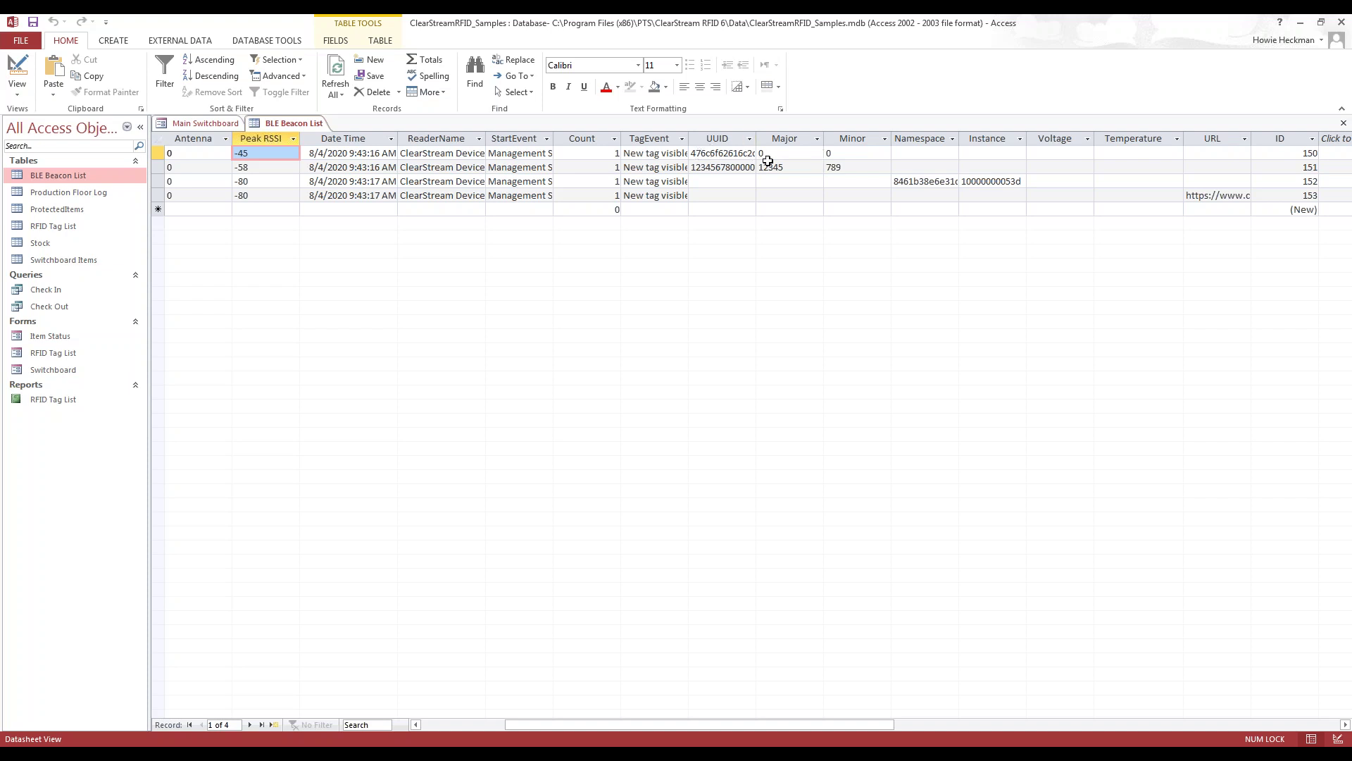
Widen the UUID column, then check record 153's empty Temperature and its URL value
{"action": "left_click_drag", "start_coordinate": [756, 141], "coordinate": [804, 141]}
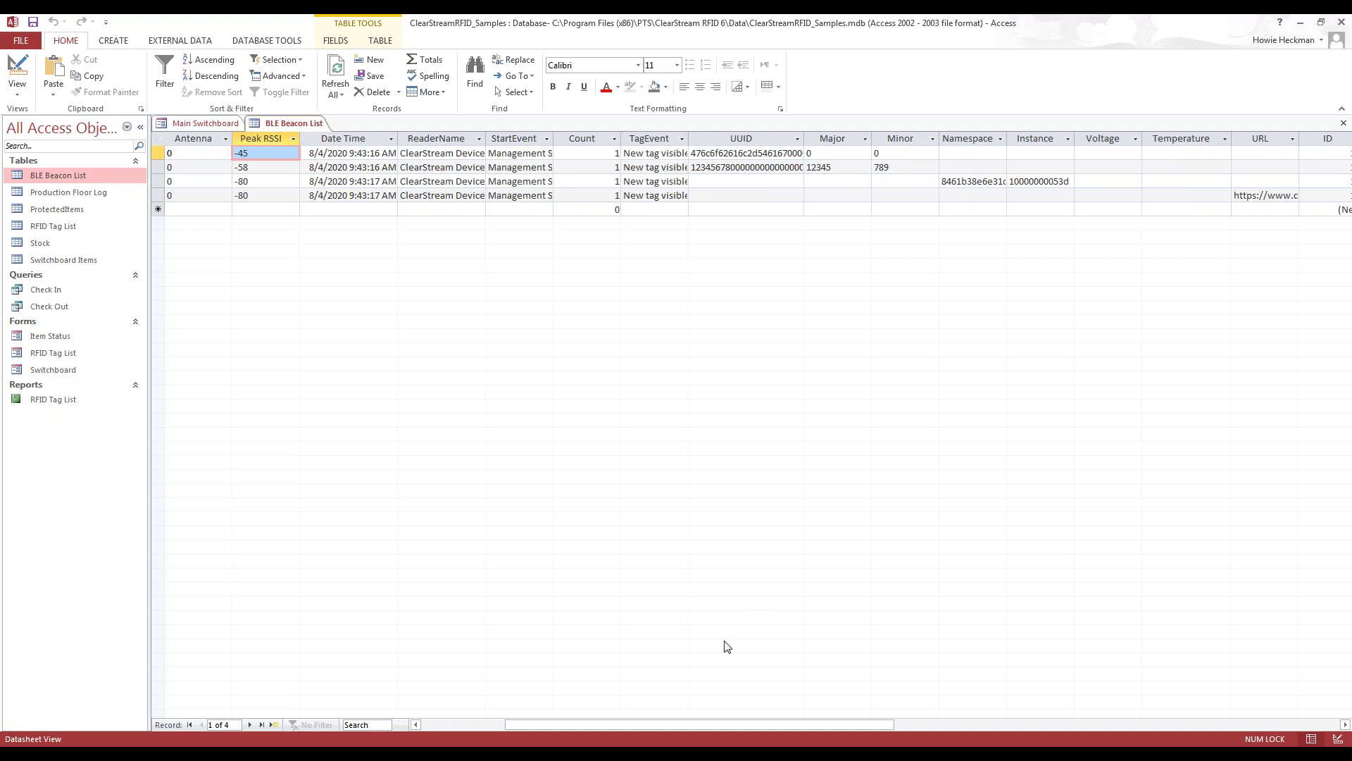
{"action": "left_click_drag", "start_coordinate": [700, 725], "coordinate": [786, 741]}
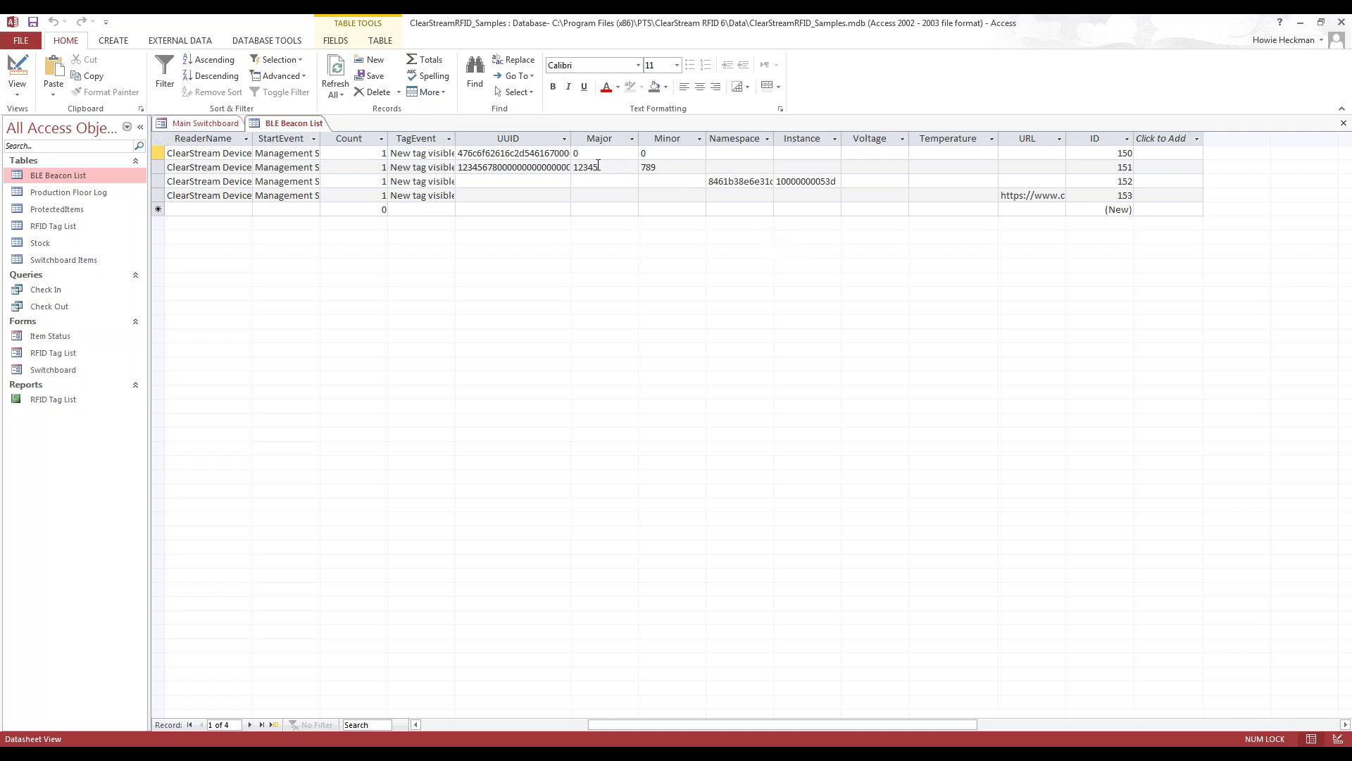
{"action": "left_click", "coordinate": [922, 198]}
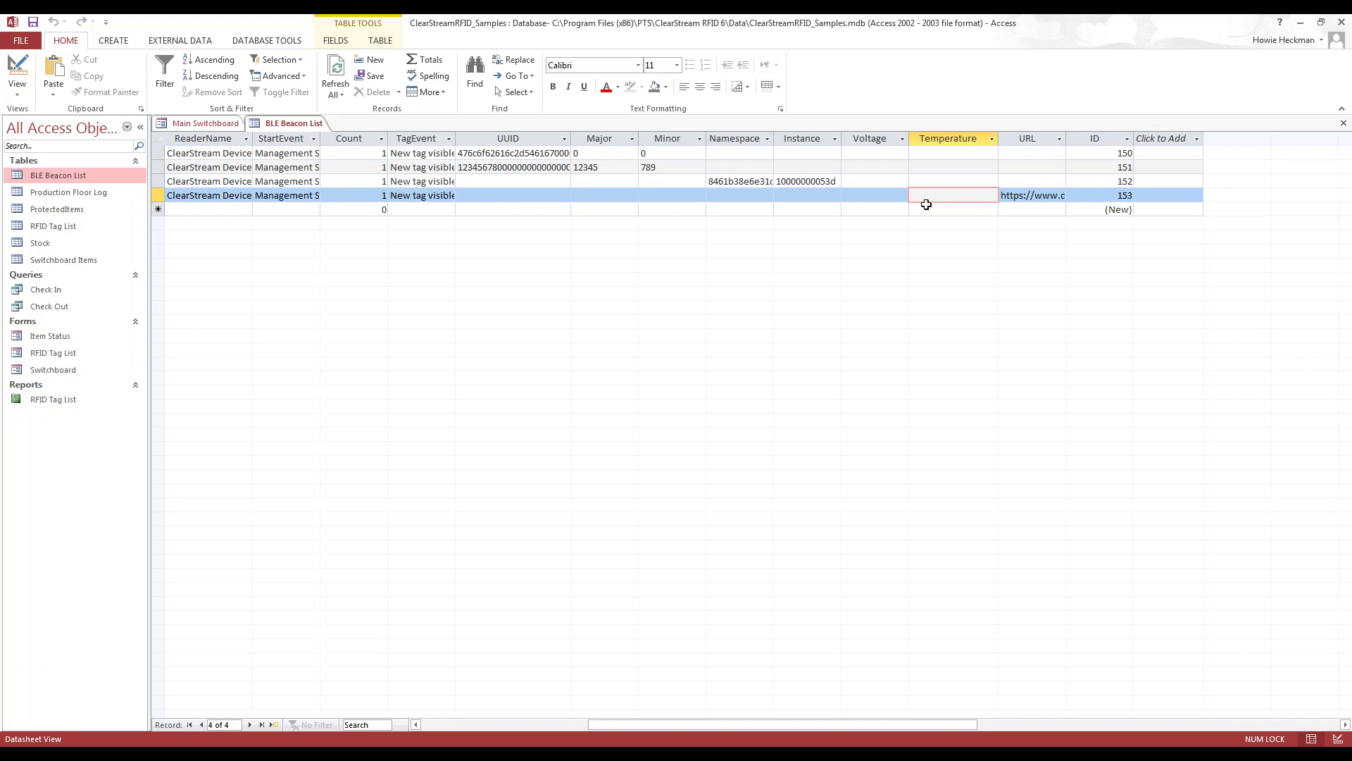
{"action": "left_click", "coordinate": [1019, 195]}
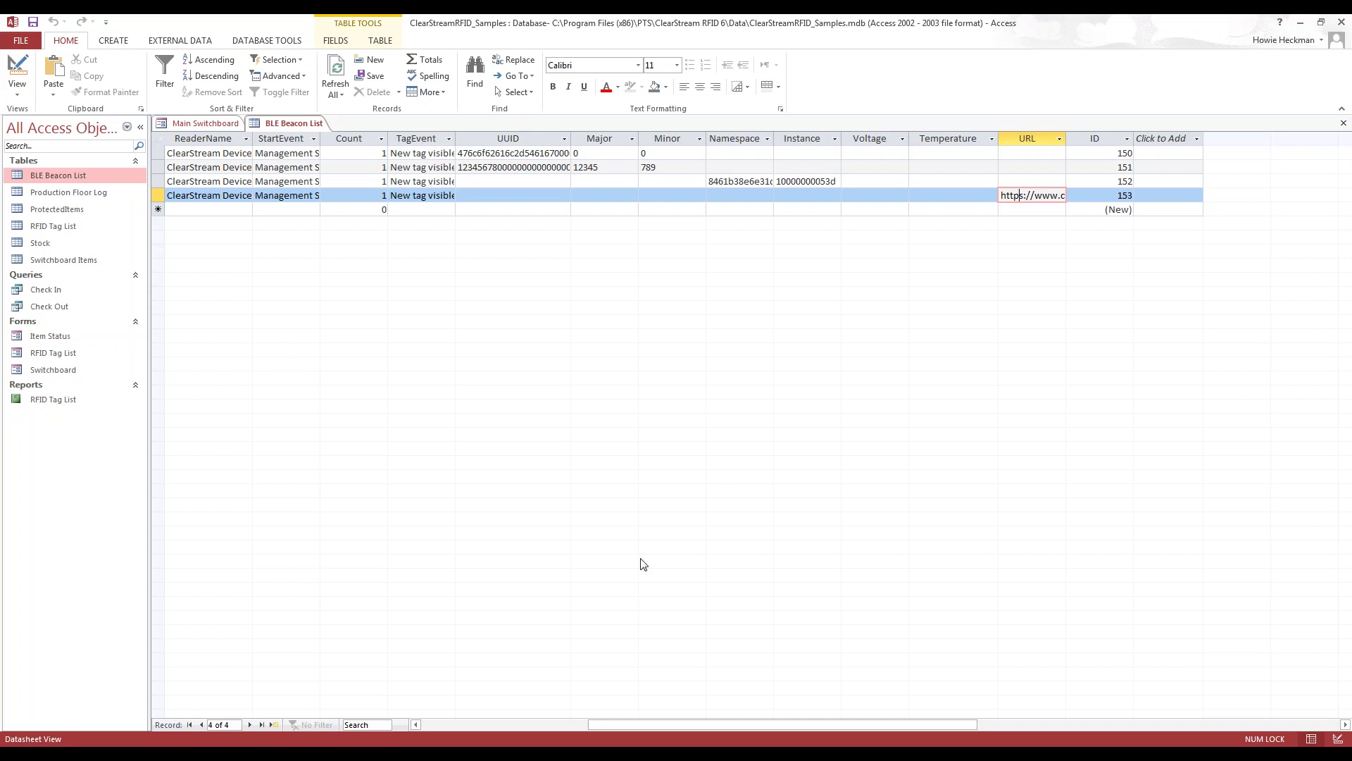
Back at the left of the datasheet, widen the Data column to show full hex strings like 0201061AFF4C0002…
{"action": "left_click_drag", "start_coordinate": [633, 724], "coordinate": [464, 724]}
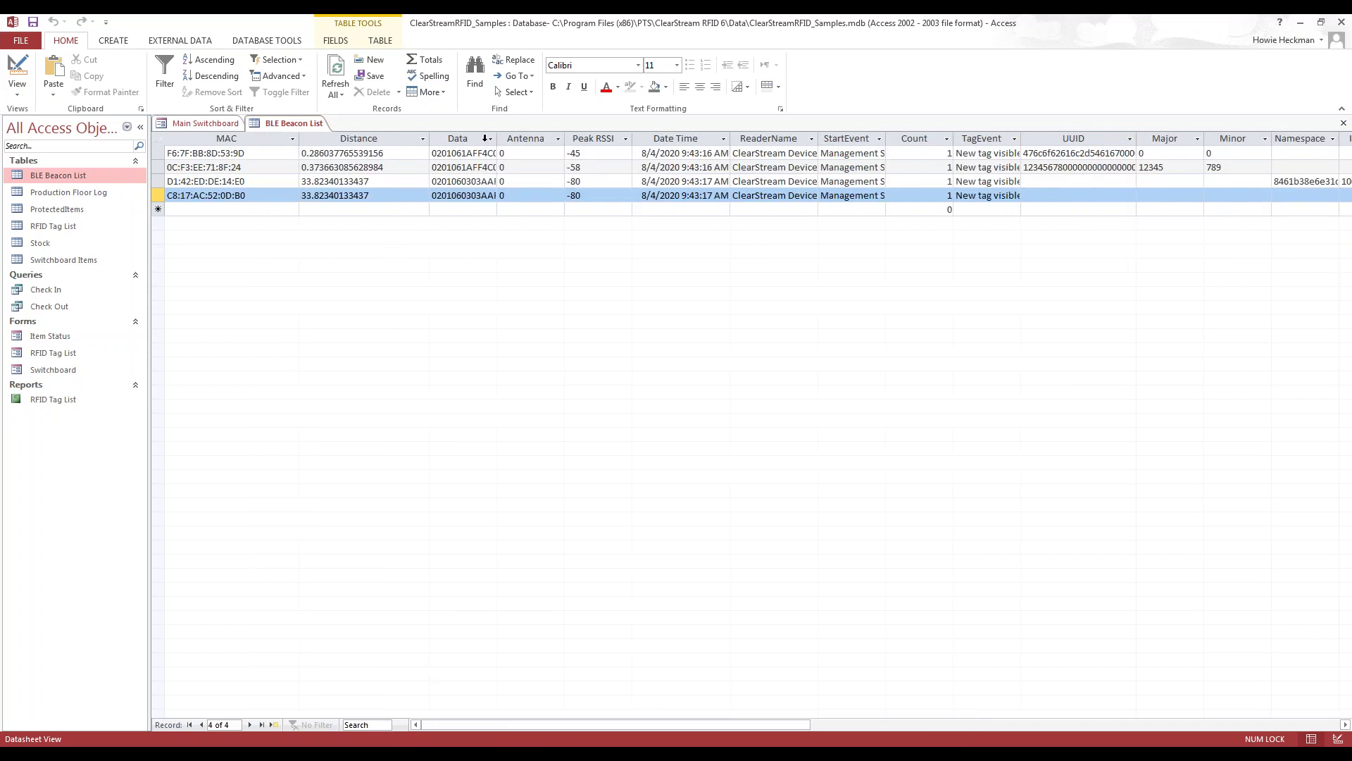
{"action": "left_click_drag", "start_coordinate": [497, 138], "coordinate": [646, 138]}
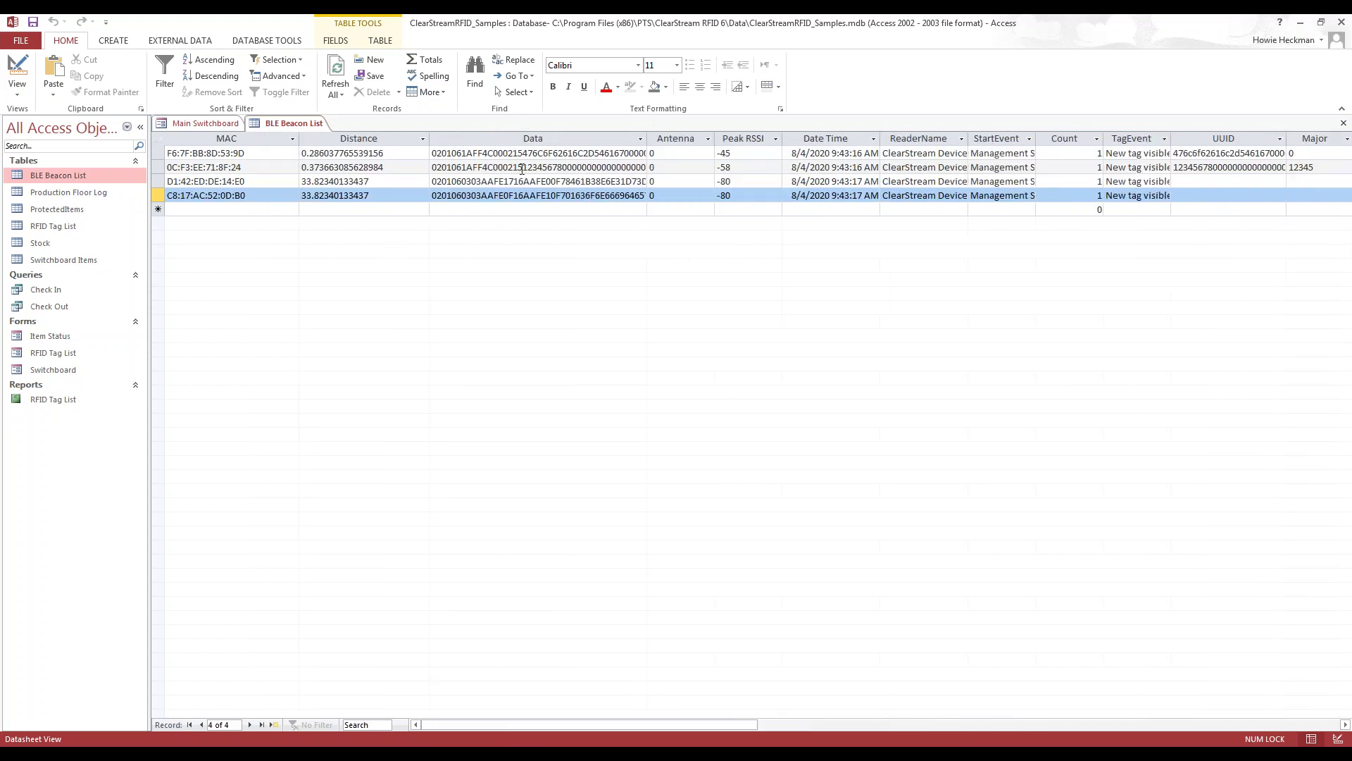